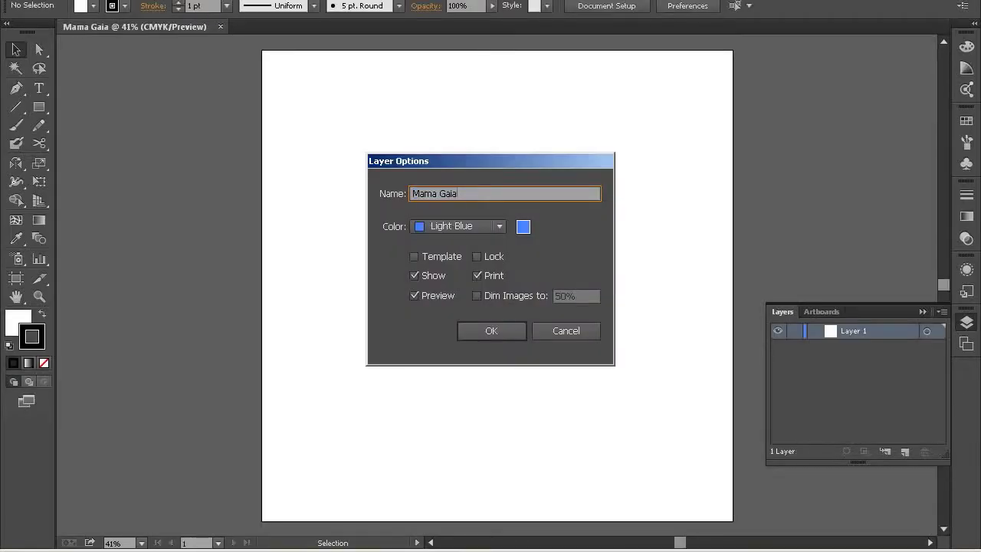
Name the layer Mama Gaia and import the vegetables.jpg image
key("Return")
key("alt+f")
key("shift+ctrl+p")
left_click(429, 223)
key("Return")
Position the vegetables image on the artboard and apply Image Trace
left_click(350, 153)
left_click_drag(494, 230, 507, 226)
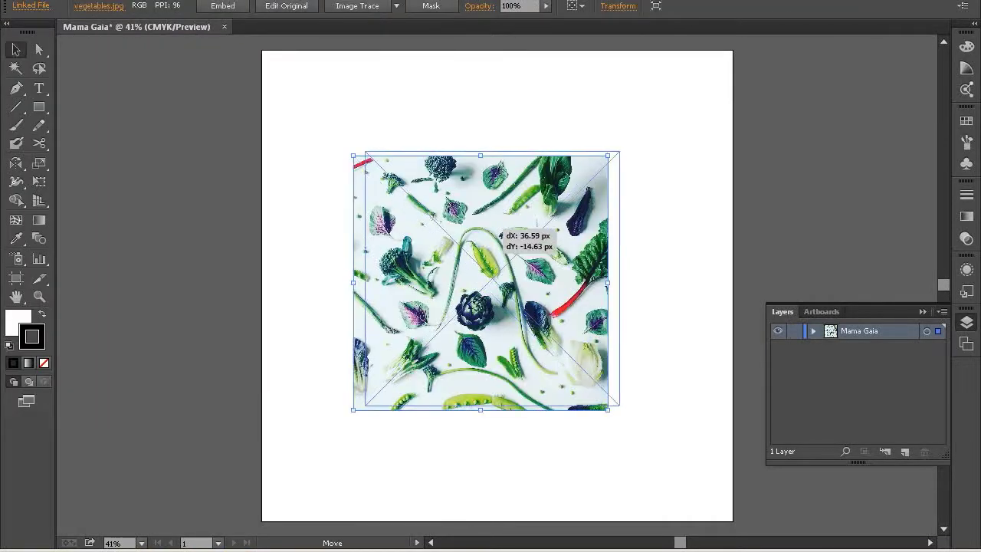
left_click(357, 6)
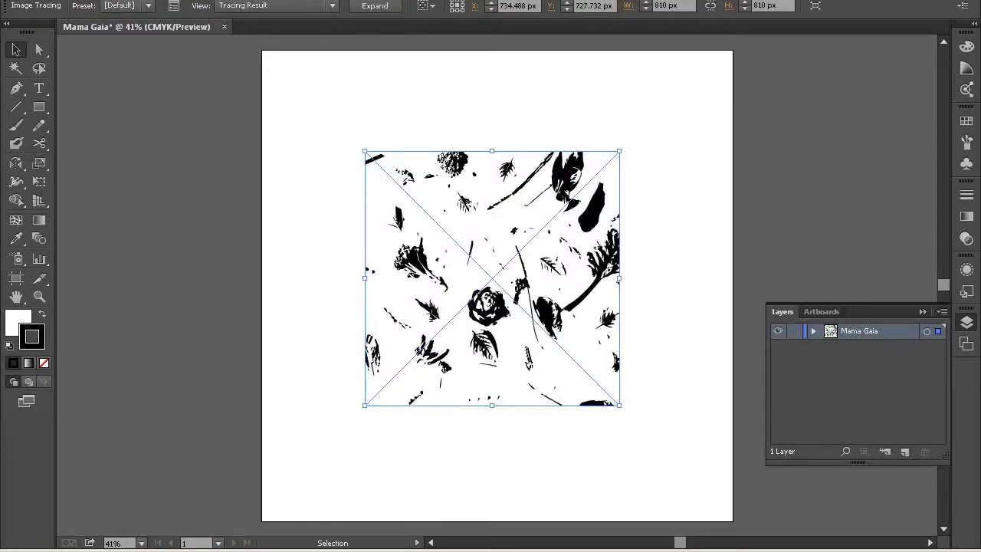
left_click(127, 5)
Retrace the image with the 3 Colors preset and zoom in on the result
left_click(123, 94)
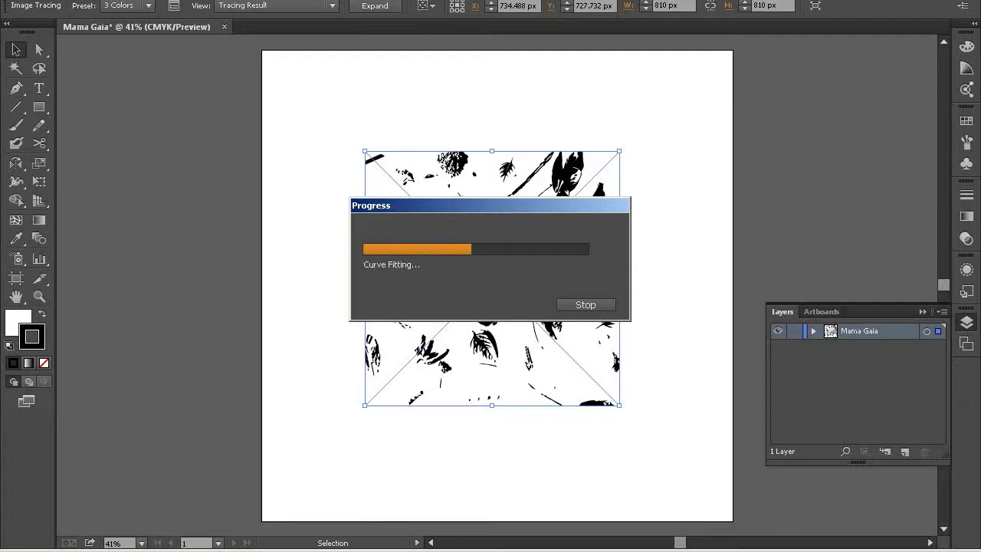
key("z")
left_click_drag(518, 303, 583, 303)
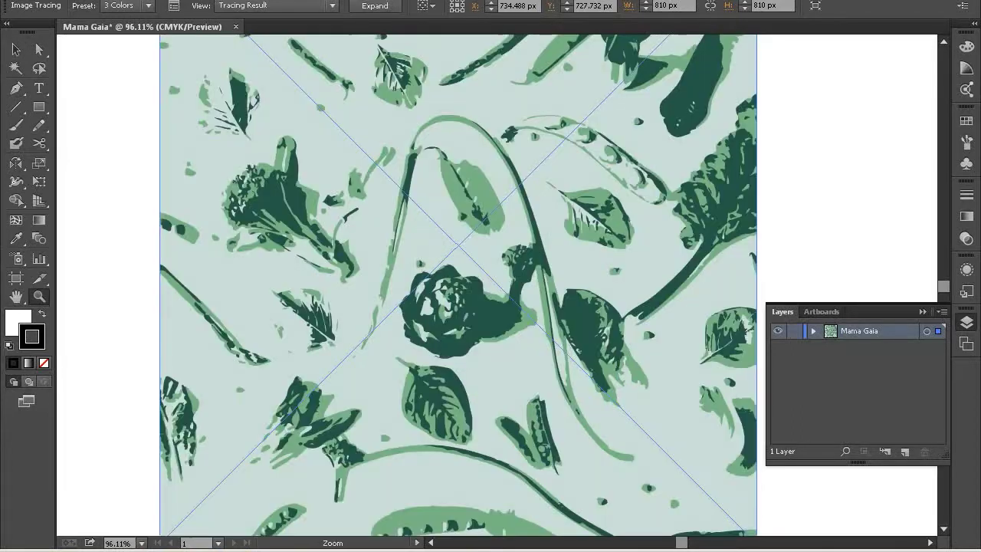
Retrace with the 6 Colors preset and expand the trace into editable paths
left_click(127, 5)
left_click(122, 103)
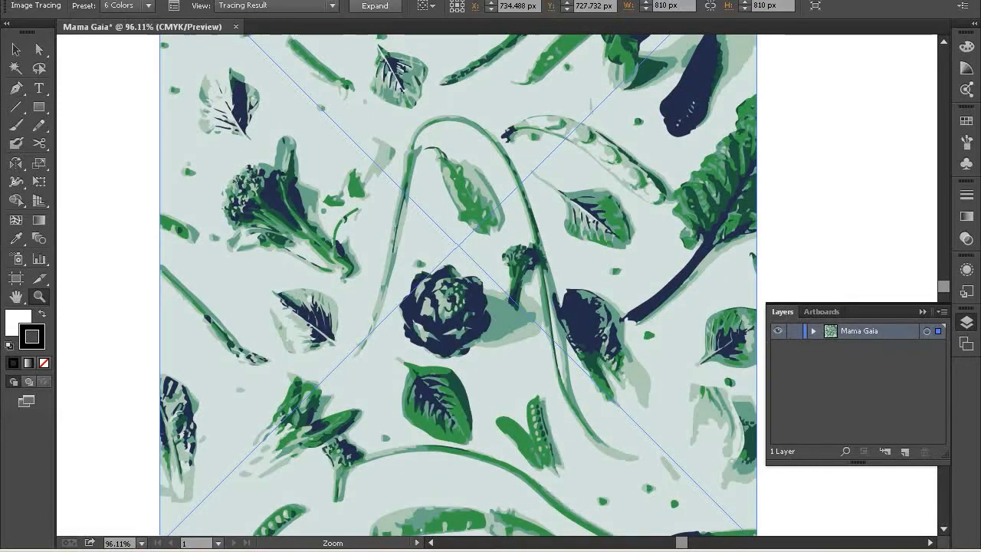
left_click(374, 7)
key("v")
key("ctrl+shift+a")
Ungroup the traced artwork and delete its pale blue background
left_click(587, 139)
right_click(586, 140)
left_click(606, 219)
key("ctrl+shift+a")
left_click(586, 139)
key("Delete")
Delete the stray fragments along the bottom and the leaf fragments at lower right
scroll(483, 253, "down", 1)
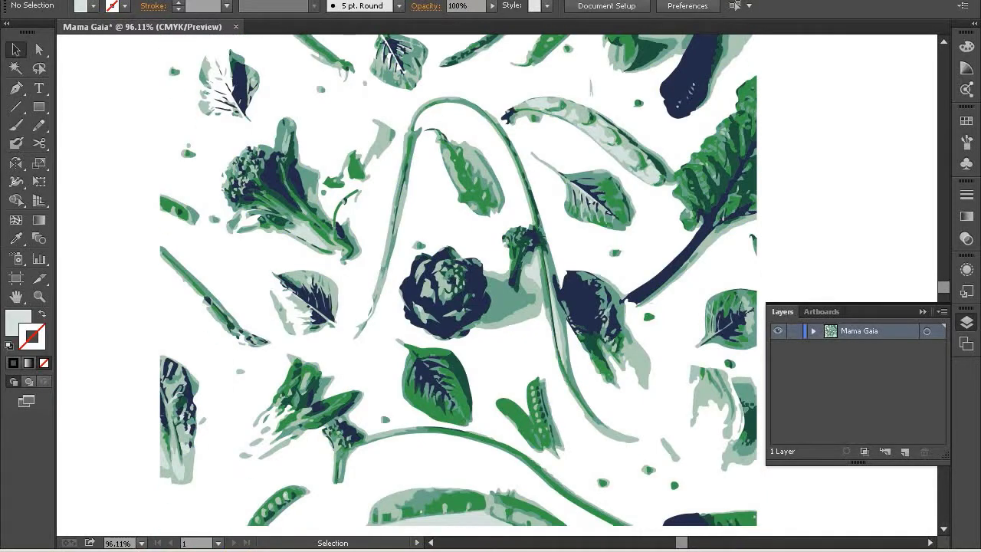
scroll(483, 253, "down", 1)
scroll(483, 253, "down", 2)
scroll(444, 237, "down", 5)
left_click_drag(199, 415, 596, 358)
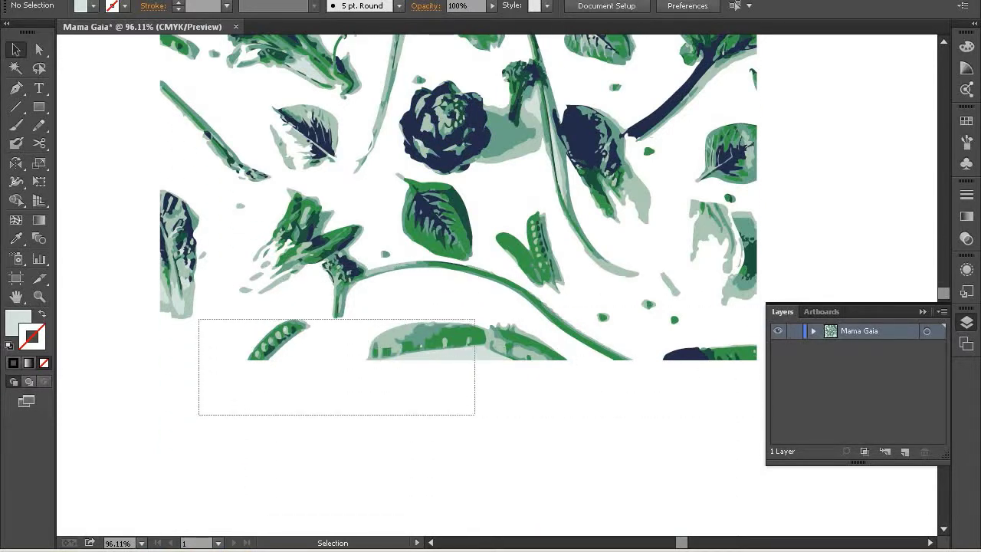
left_click_drag(596, 358, 460, 319)
key("Delete")
mouse_move(452, 377)
left_mouse_down()
mouse_move(539, 327)
mouse_move(526, 317)
left_mouse_up()
key("Delete")
Delete the left leaf cluster and the bottom-right stem fragment, then zoom out
left_click_drag(139, 344, 253, 190)
key("Delete")
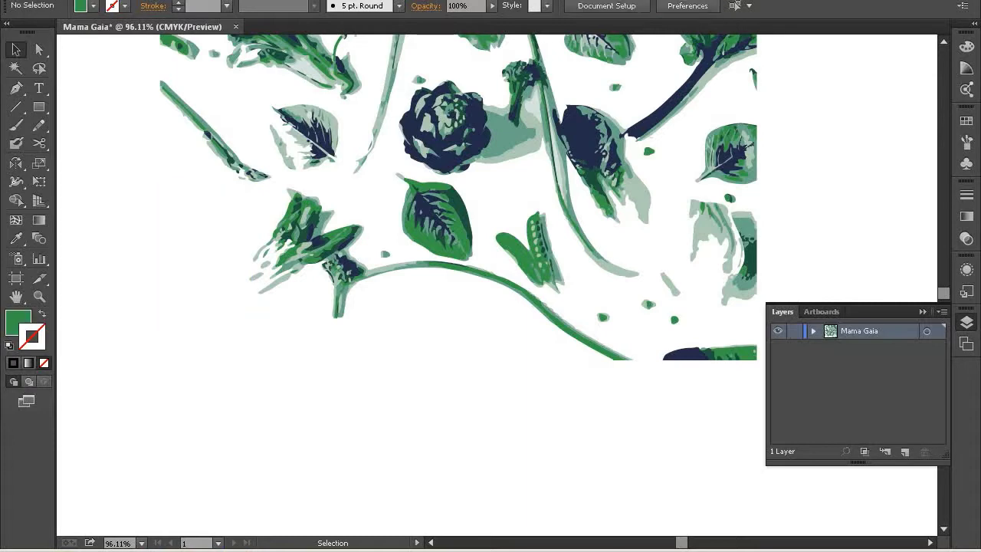
left_click_drag(665, 349, 747, 368)
key("Delete")
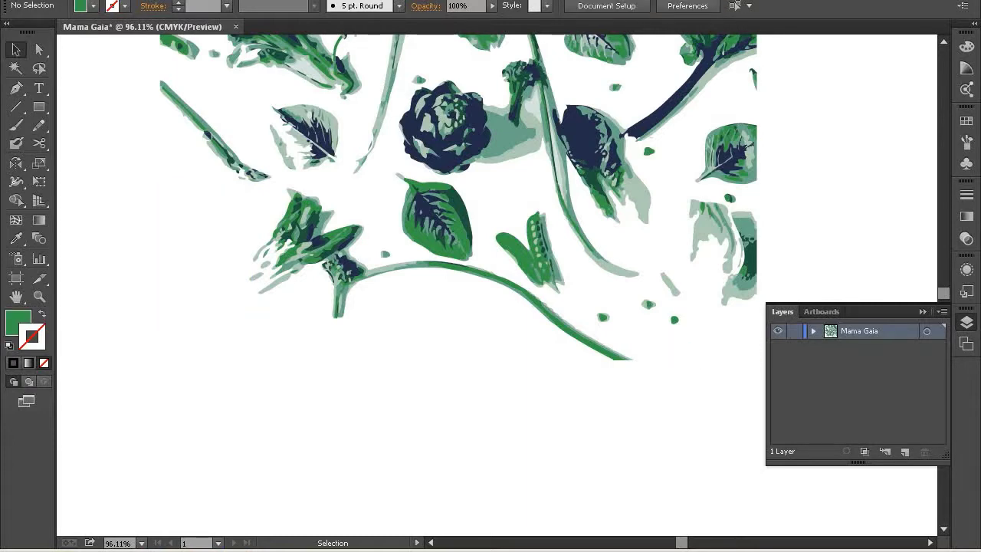
scroll(460, 230, "up", 3)
key("ctrl+minus")
key("ctrl+minus")
key("F7")
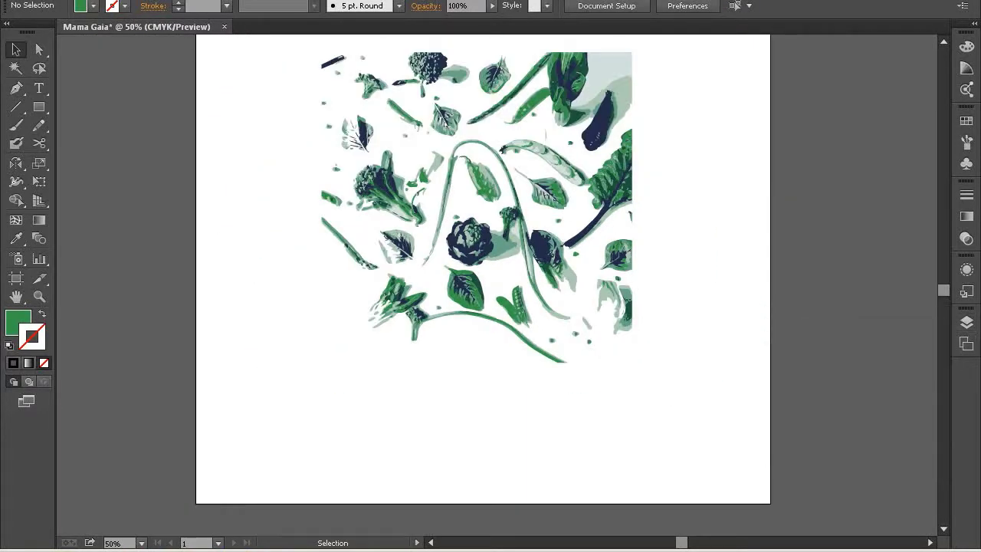
Delete the right-edge fragments and the pale shapes behind the eggplant
left_click_drag(619, 282, 610, 377)
key("Delete")
left_click_drag(622, 276, 586, 405)
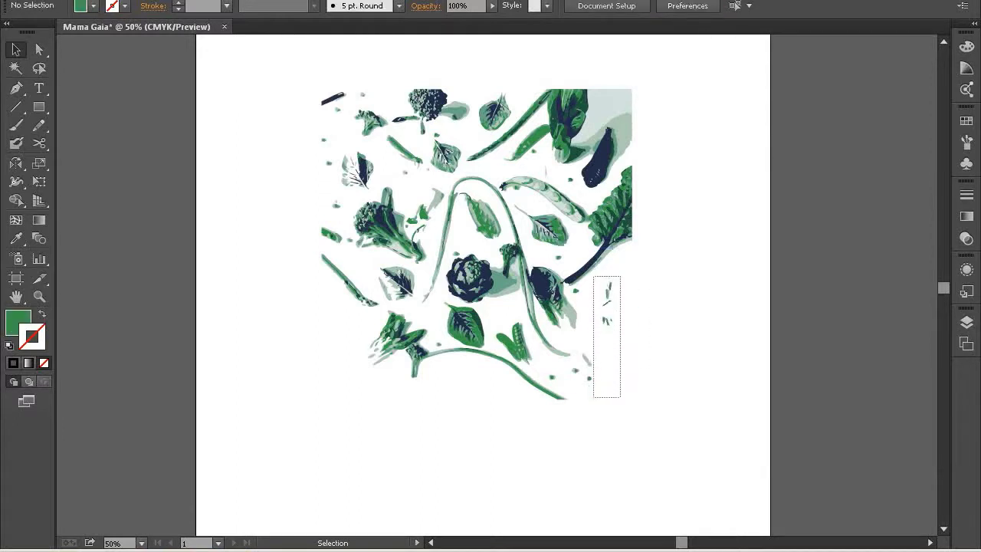
key("Delete")
left_click(614, 100)
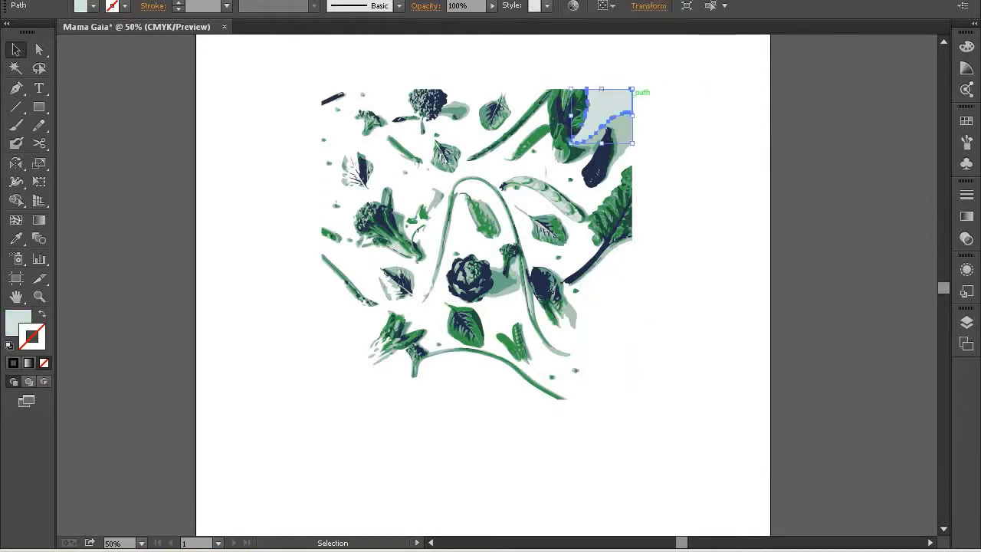
key("Delete")
left_click(628, 115)
key("Delete")
Delete the eggplant and small upper-right fragments, then move the artwork slightly down
key("Delete")
mouse_move(594, 124)
left_mouse_down()
mouse_move(625, 154)
mouse_move(614, 184)
left_mouse_up()
key("Delete")
left_click(571, 177)
key("Delete")
left_click(546, 170)
key("Delete")
left_click_drag(297, 72, 299, 89)
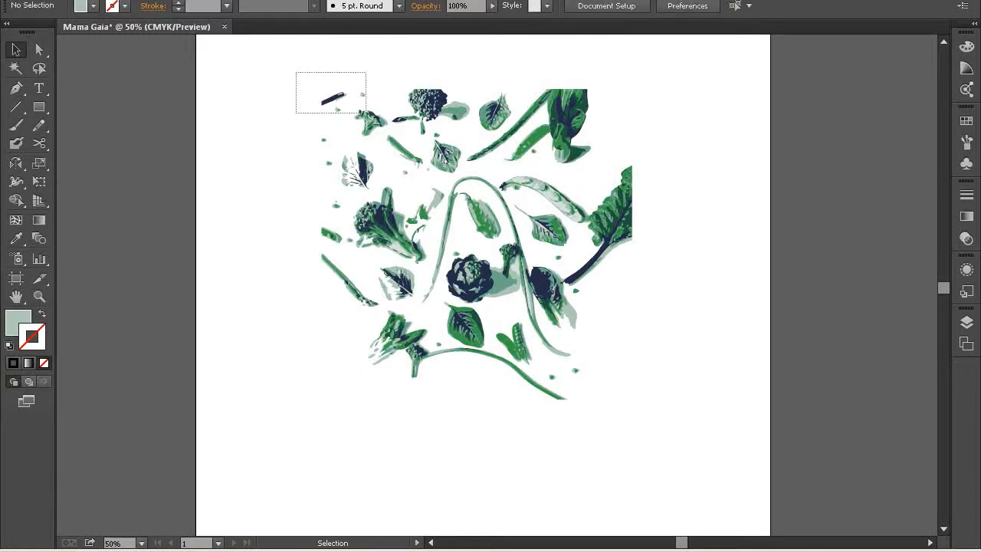
left_click_drag(394, 211, 394, 230)
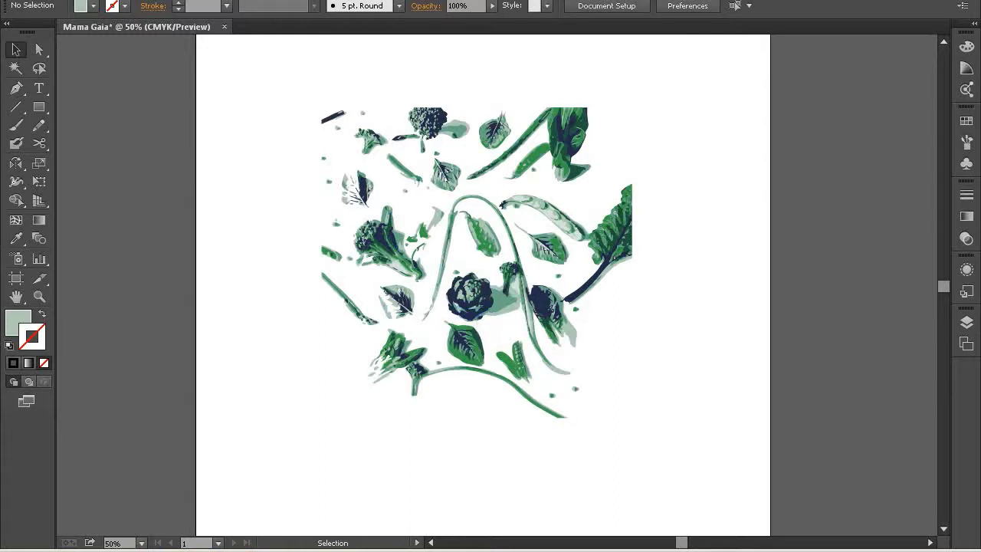
Delete the artichoke and its leftover fragments, then fit the artboard in the window
left_click_drag(498, 290, 517, 324)
key("Delete")
left_click(472, 315)
key("Delete")
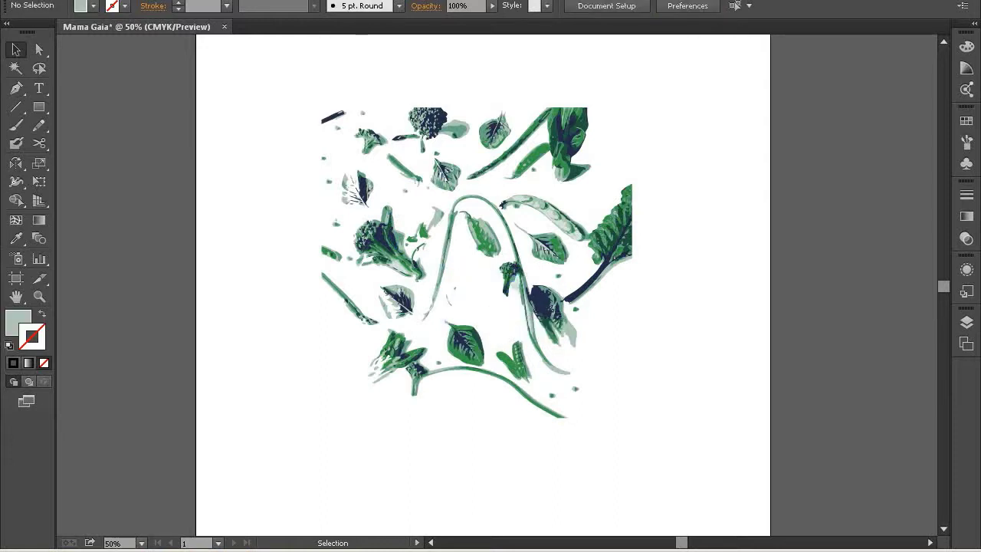
left_click_drag(441, 278, 477, 311)
key("Delete")
key("ctrl+0")
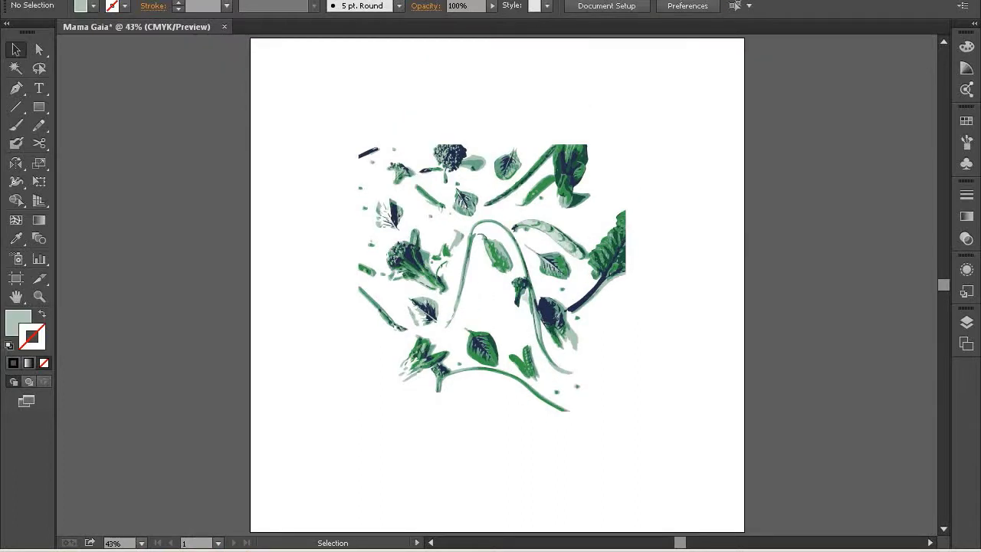
Delete the leaf pieces at the top left and left side
left_click_drag(380, 167, 355, 136)
left_click_drag(366, 143, 412, 234)
key("Delete")
mouse_move(338, 213)
left_mouse_down()
mouse_move(387, 280)
mouse_move(449, 291)
left_mouse_up()
key("Delete")
Delete the leaf pieces beside the broccoli, the left stalk and blob, and scraps below centre
key("Delete")
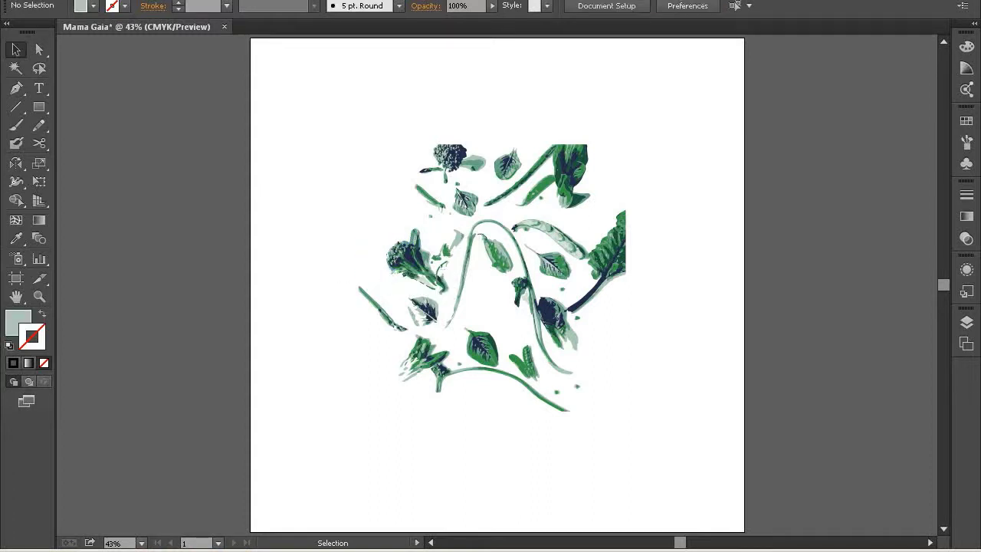
key("z")
key("v")
left_click(414, 281)
left_click(338, 430)
left_click_drag(405, 286, 447, 269)
key("Delete")
mouse_move(325, 321)
left_mouse_down()
mouse_move(441, 301)
mouse_move(438, 311)
left_mouse_up()
key("Delete")
key("Delete")
left_click_drag(373, 299, 442, 333)
Delete the top-right spinach leaves, stem scraps and small leaf, then zoom in on the artwork
key("Delete")
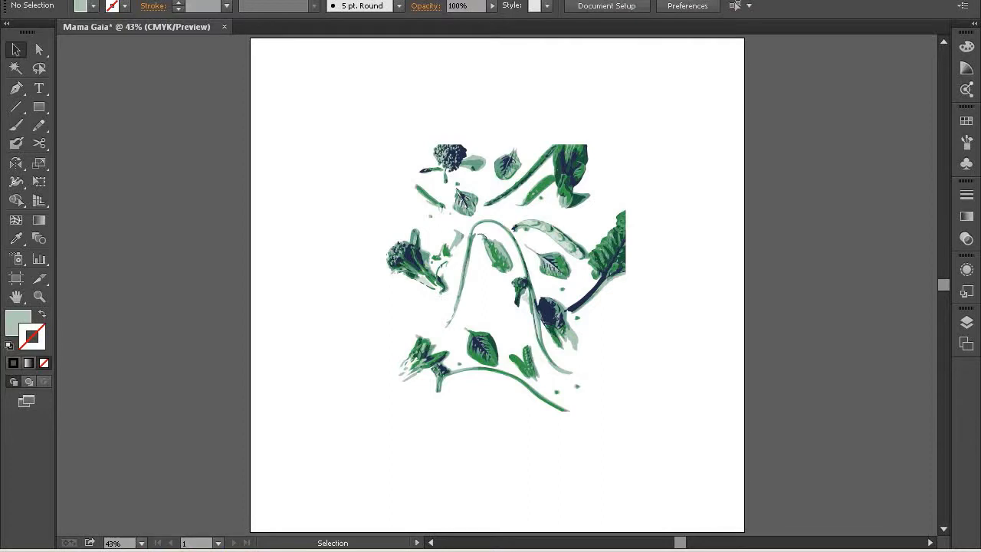
left_click_drag(559, 139, 599, 204)
key("Delete")
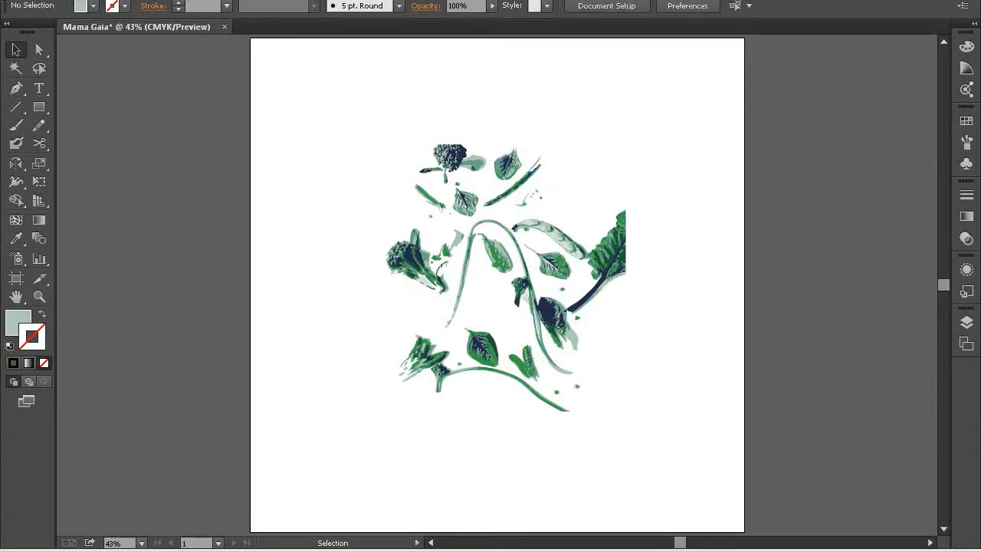
left_click_drag(516, 177, 564, 208)
key("Delete")
left_click_drag(538, 167, 525, 152)
key("Delete")
left_click_drag(479, 183, 527, 211)
key("Delete")
key("z")
left_click_drag(329, 92, 715, 486)
Undo to restore the accidentally deleted leaf, abandoning a first text attempt
key("v")
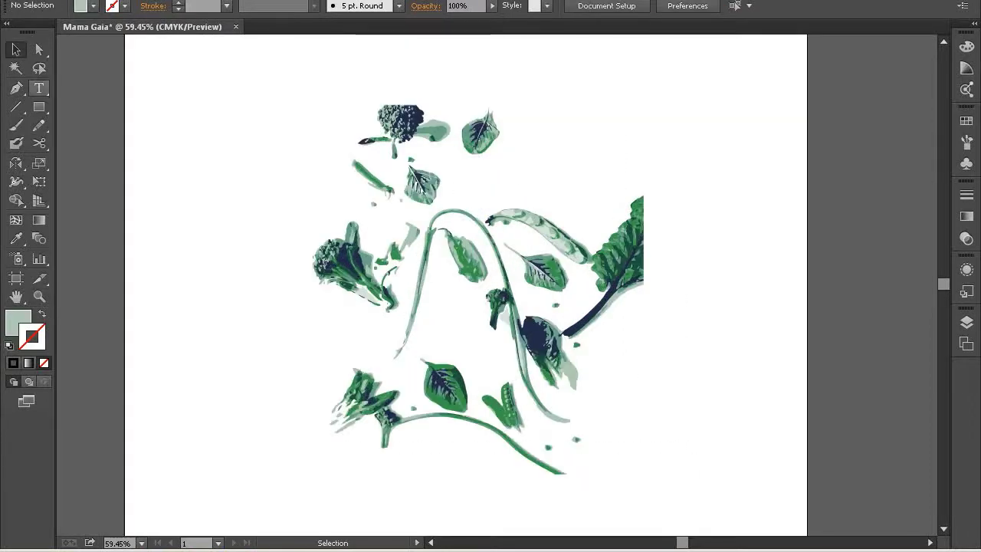
key("t")
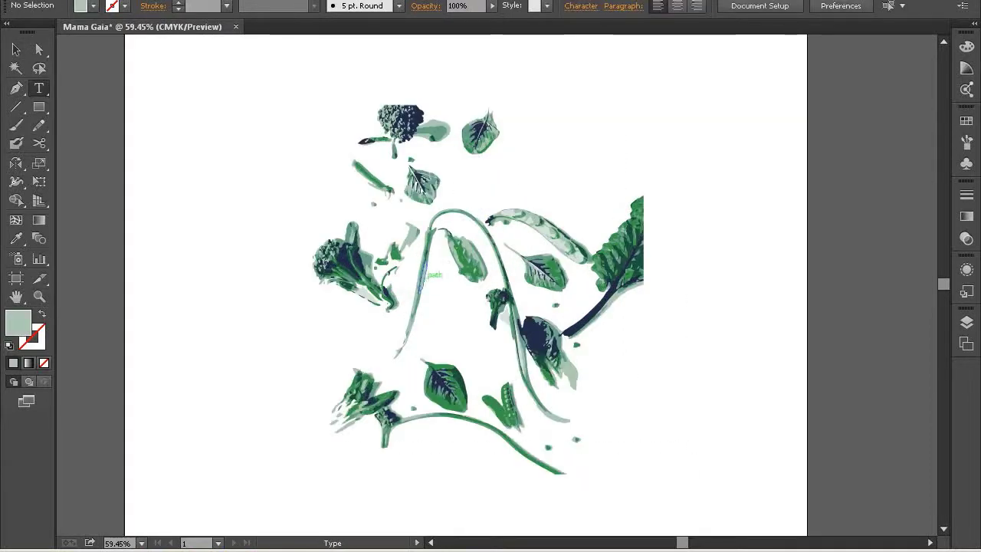
left_click(433, 275)
key("Escape")
key("v")
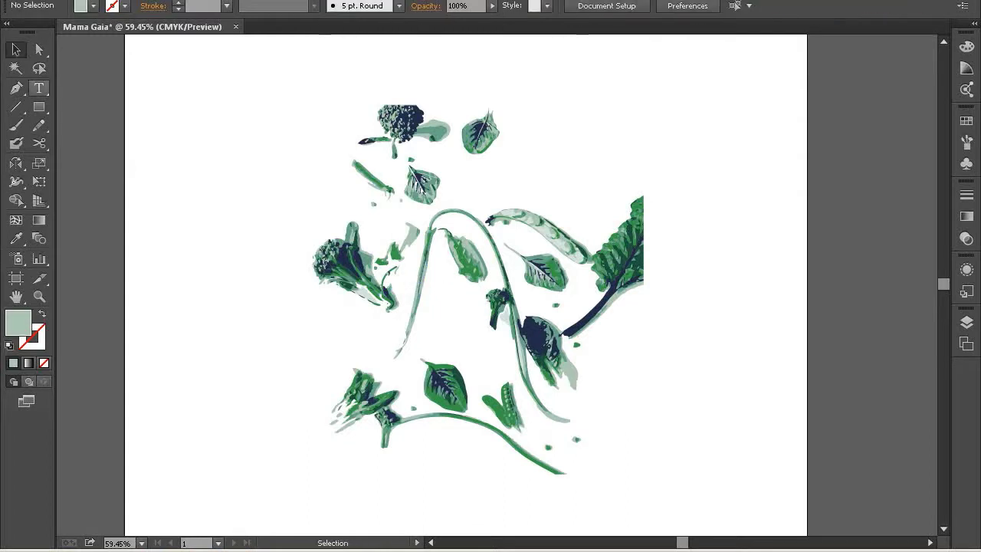
key("ctrl+z")
left_click(39, 88)
key("ctrl+shift+a")
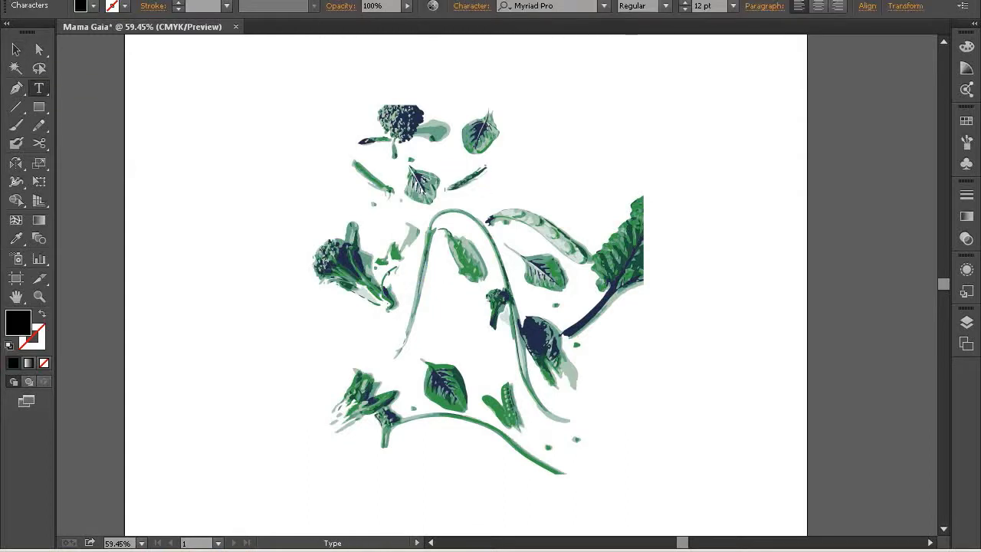
Add 'Mama Gaia' text at 48 pt and move it into the middle of the vegetables
left_click(579, 112)
type("Mama Gaia")
left_click(733, 5)
key("ctrl+a")
left_click(732, 6)
left_click(751, 245)
left_click(15, 49)
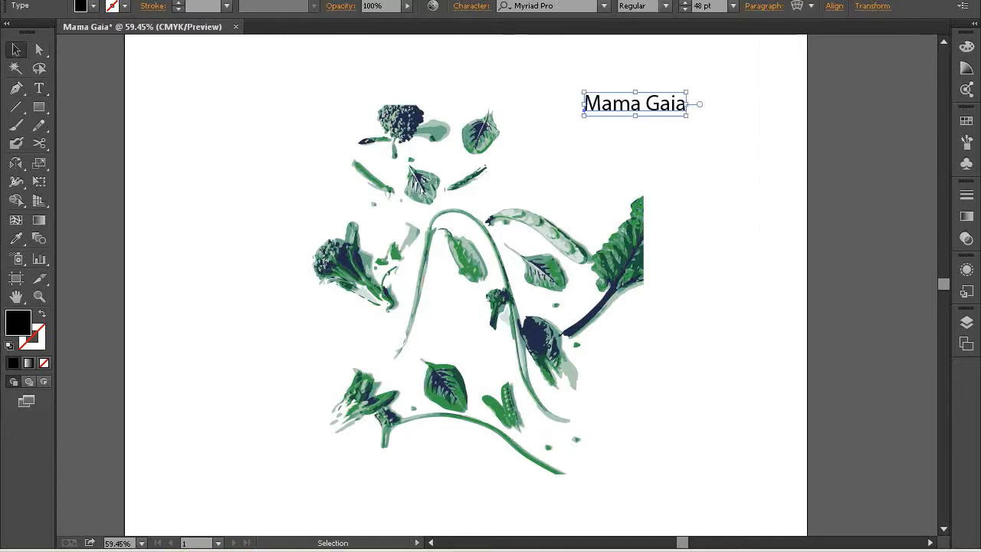
mouse_move(683, 103)
left_mouse_down()
mouse_move(477, 317)
mouse_move(506, 307)
left_mouse_up()
left_click(604, 6)
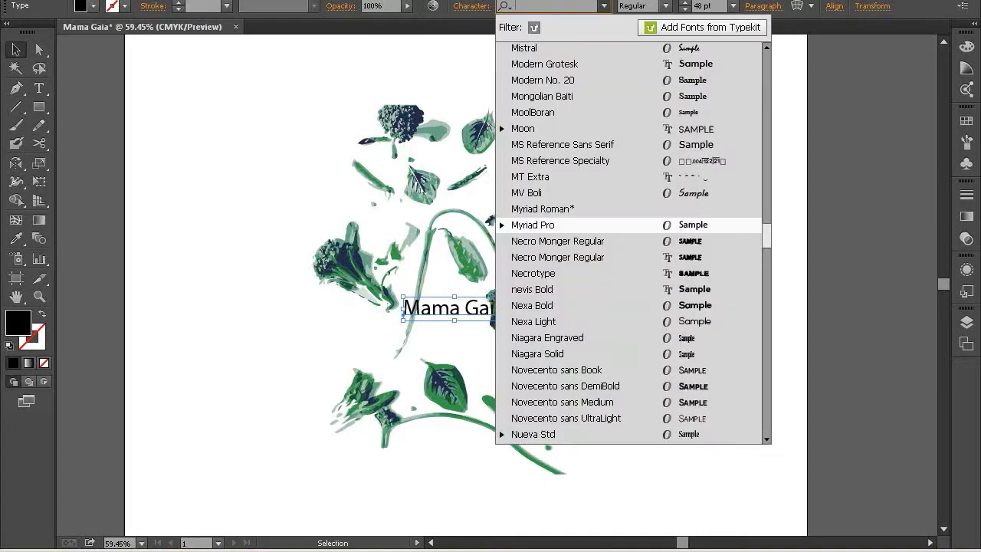
Set the Mama Gaia font to Thirsty Soft Regular Bold after trying Streetwear
scroll(628, 241, "down", 15)
scroll(628, 242, "down", 10)
scroll(629, 242, "down", 5)
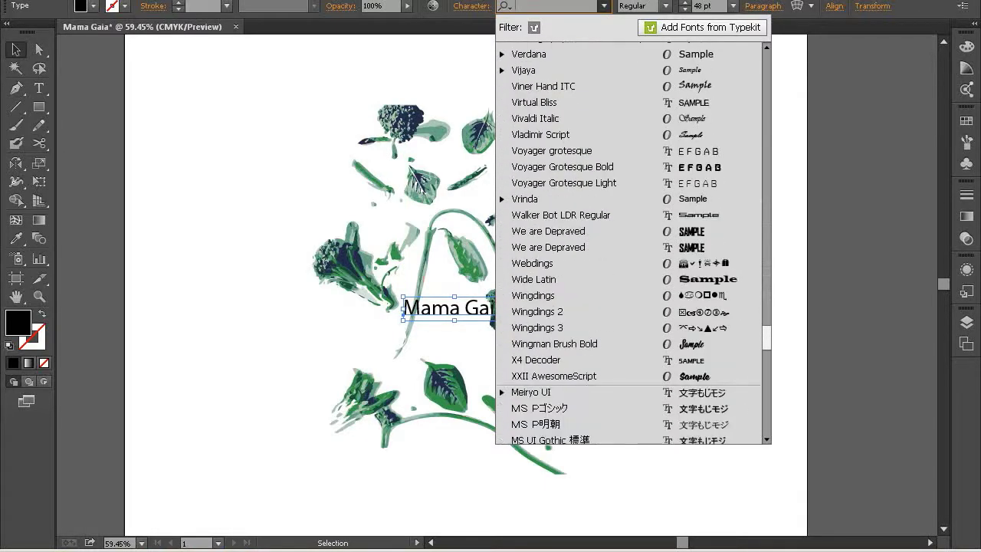
scroll(628, 242, "up", 10)
left_click(535, 233)
left_click(604, 6)
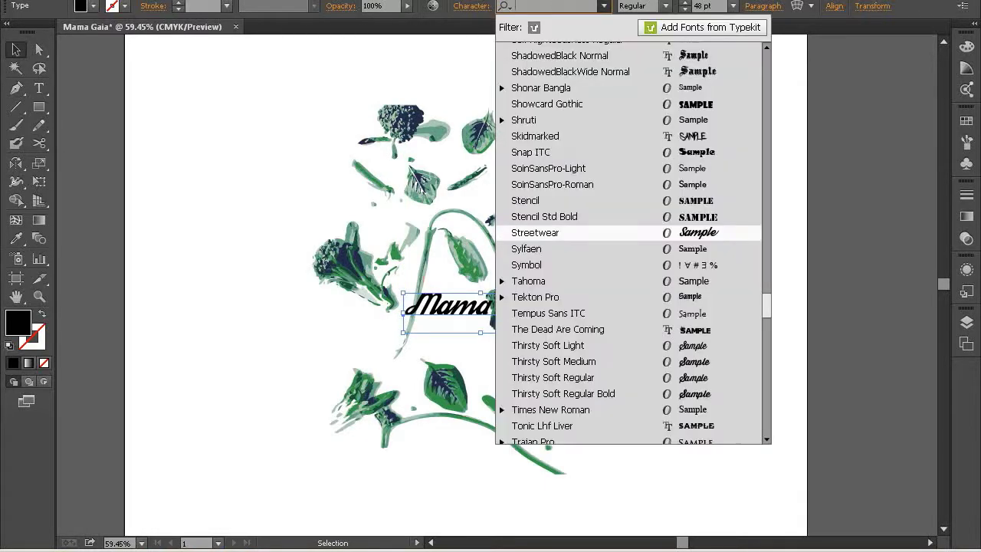
left_click(563, 393)
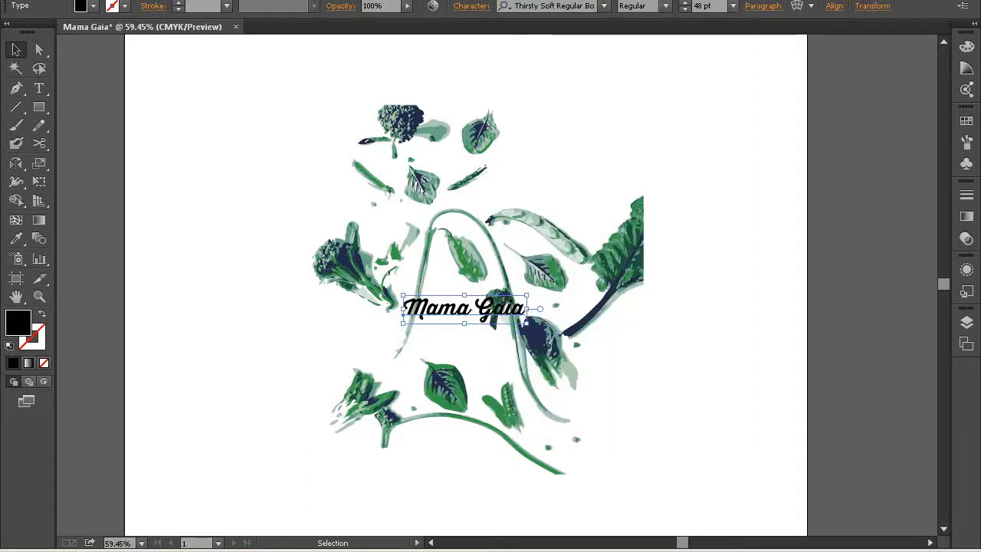
Break Mama Gaia onto two lines and delete the leaf next to the text
left_click_drag(493, 314, 526, 268)
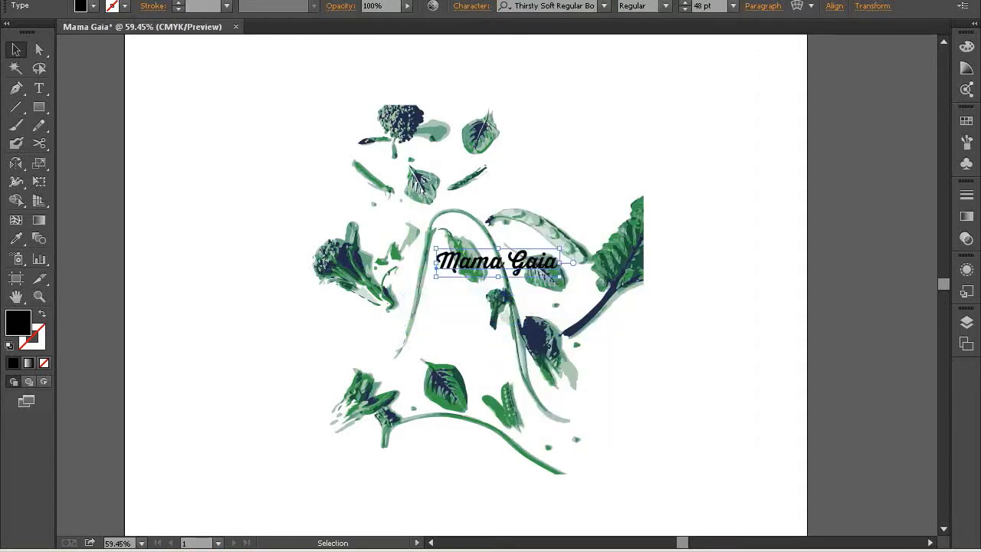
key("t")
key("Return")
key("Delete")
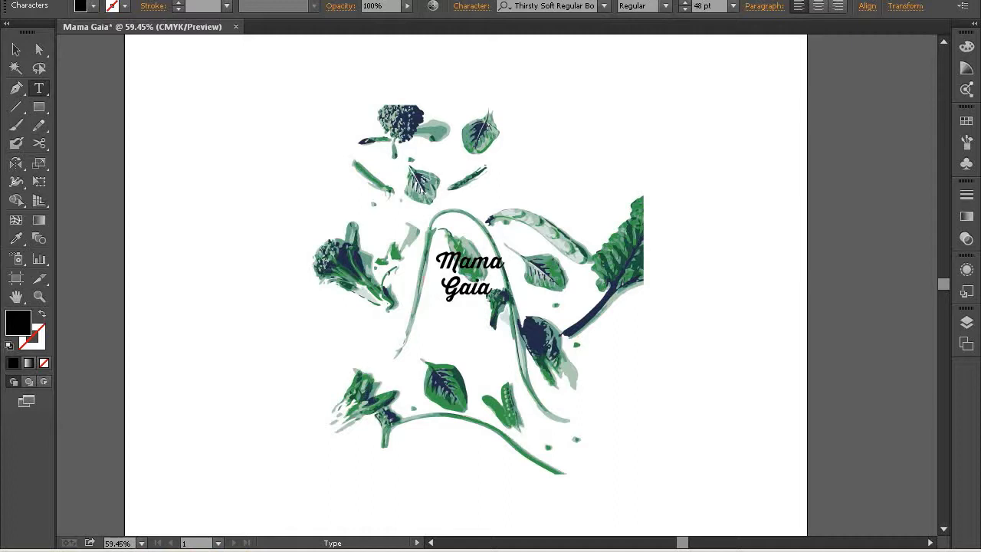
key("Escape")
left_click_drag(468, 276, 436, 328)
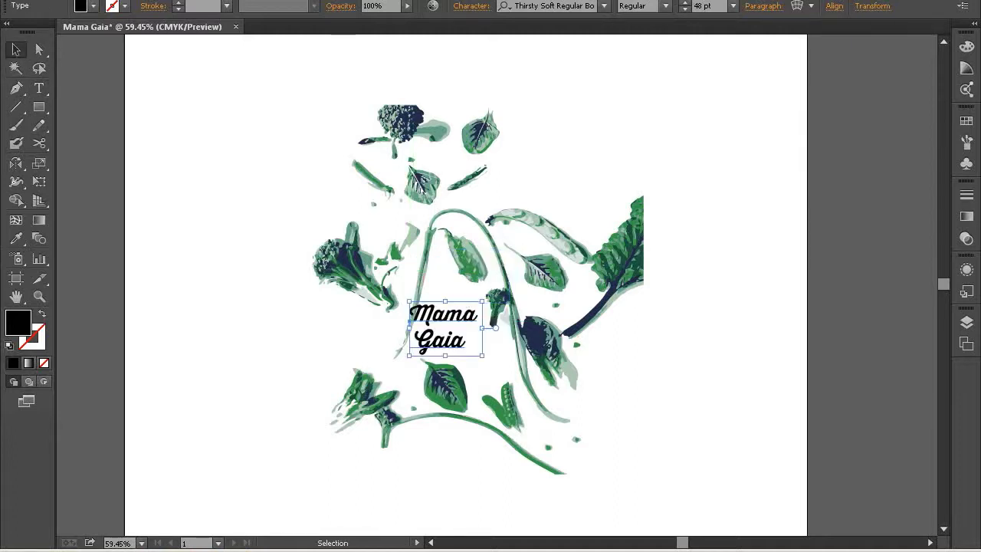
left_click(465, 257)
key("Delete")
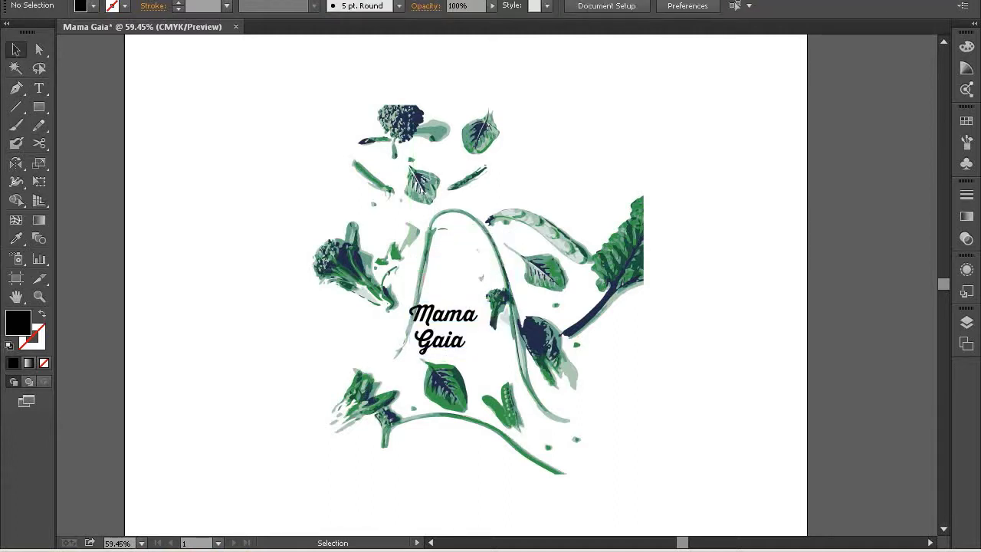
left_click(440, 222)
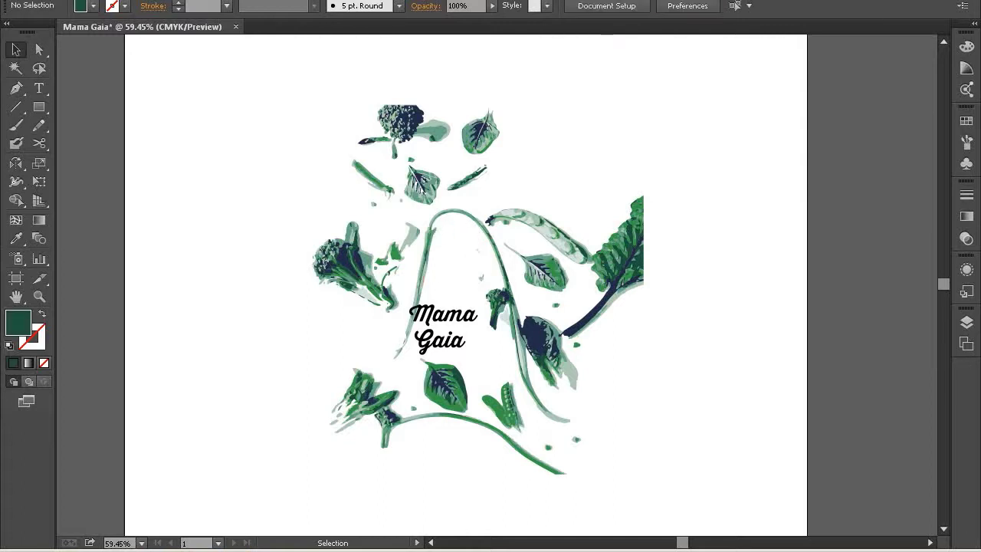
Move the text up into the stem arch and colour it the stem's light green
left_click_drag(464, 320, 484, 266)
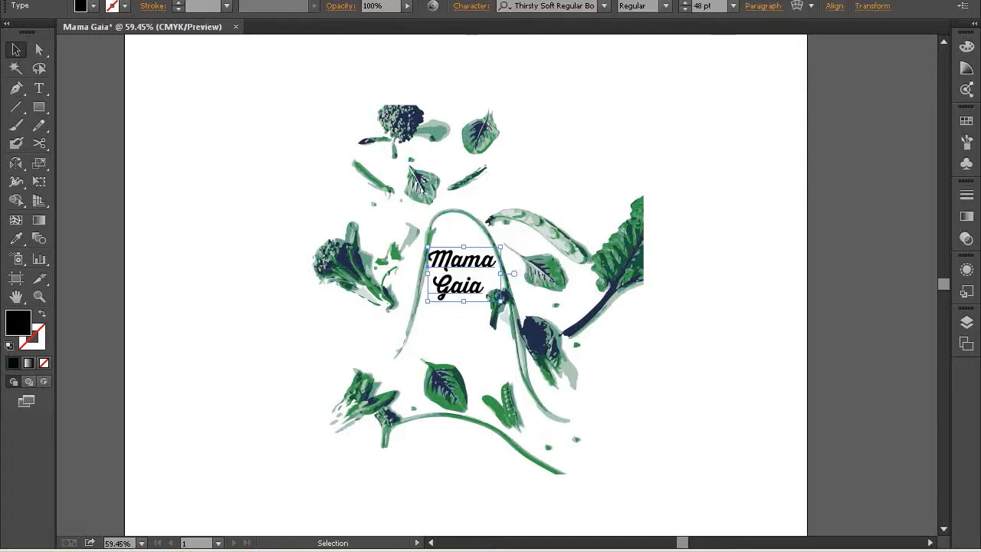
key("i")
left_click(465, 212)
key("v")
key("ctrl+shift+a")
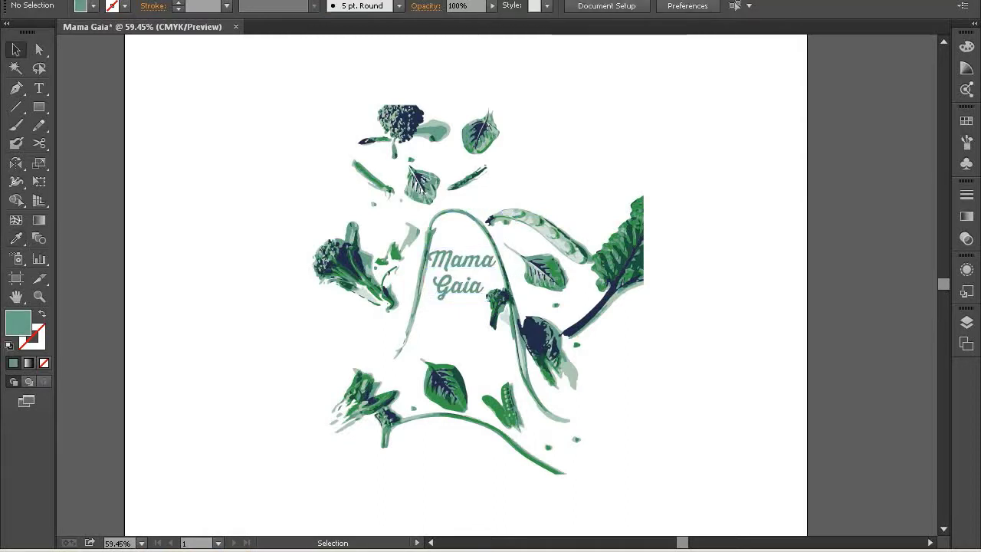
Delete the leaf bits at the lower left after undoing a trial leaf move
mouse_move(456, 398)
left_mouse_down()
mouse_move(468, 410)
mouse_move(474, 349)
mouse_move(460, 342)
left_mouse_up()
left_click_drag(445, 384, 386, 353)
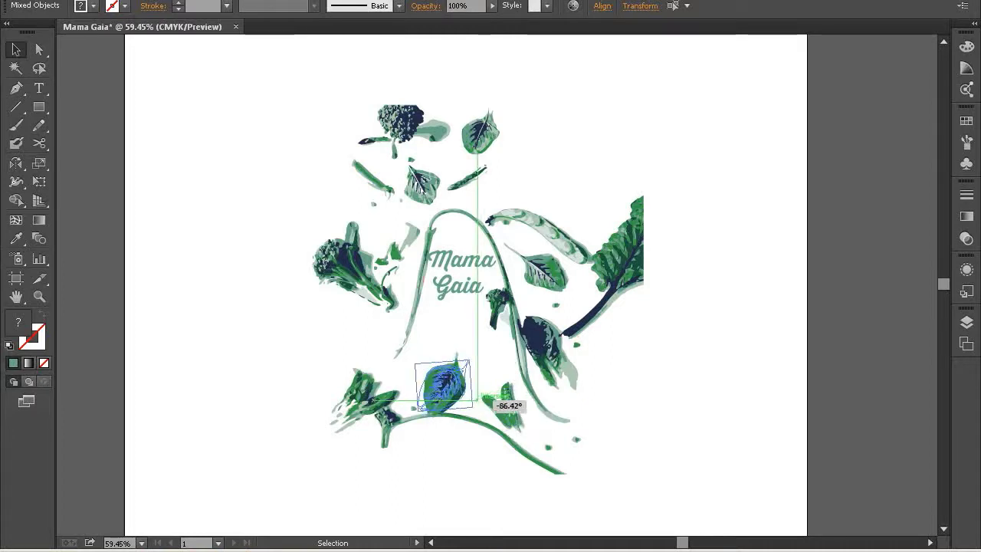
key("ctrl+z")
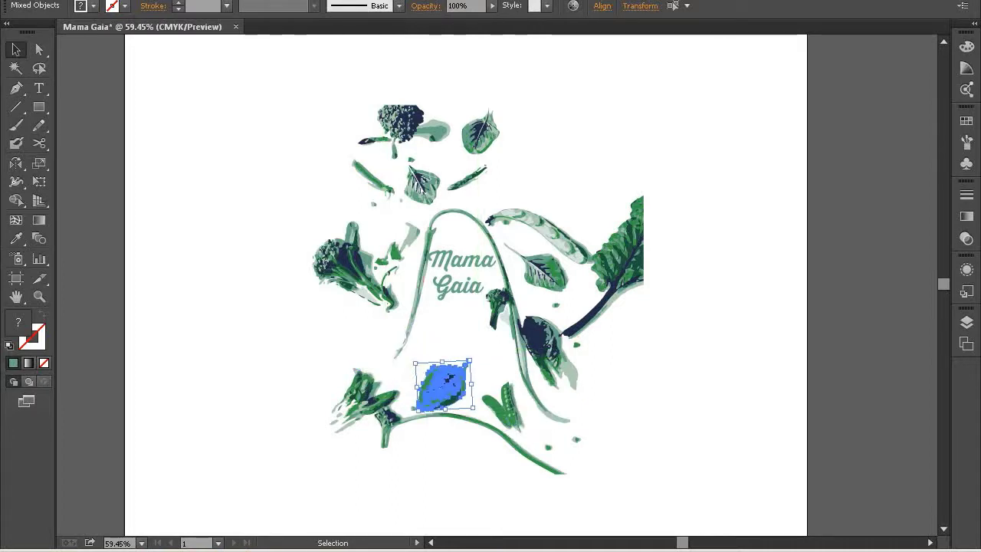
left_click_drag(331, 351, 380, 426)
key("Delete")
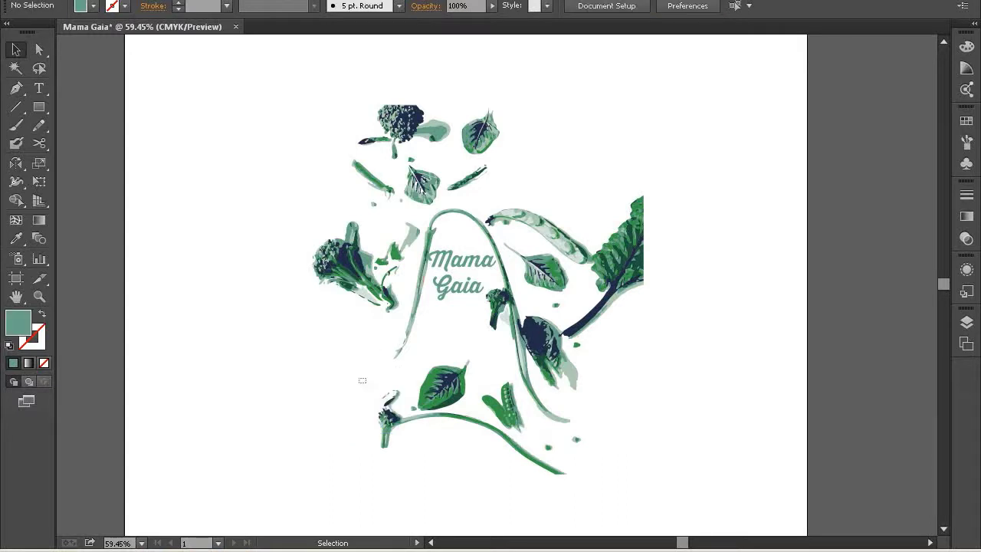
Delete the lower-left broccoli stem piece and move the green leaf up and left
left_click_drag(362, 380, 406, 452)
key("Delete")
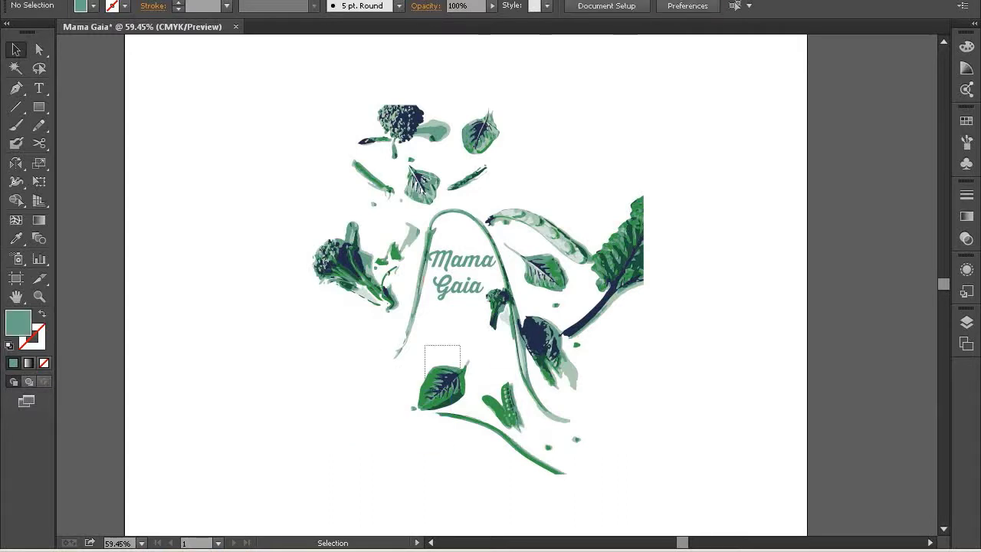
left_click_drag(443, 384, 381, 362)
key("ctrl+shift+a")
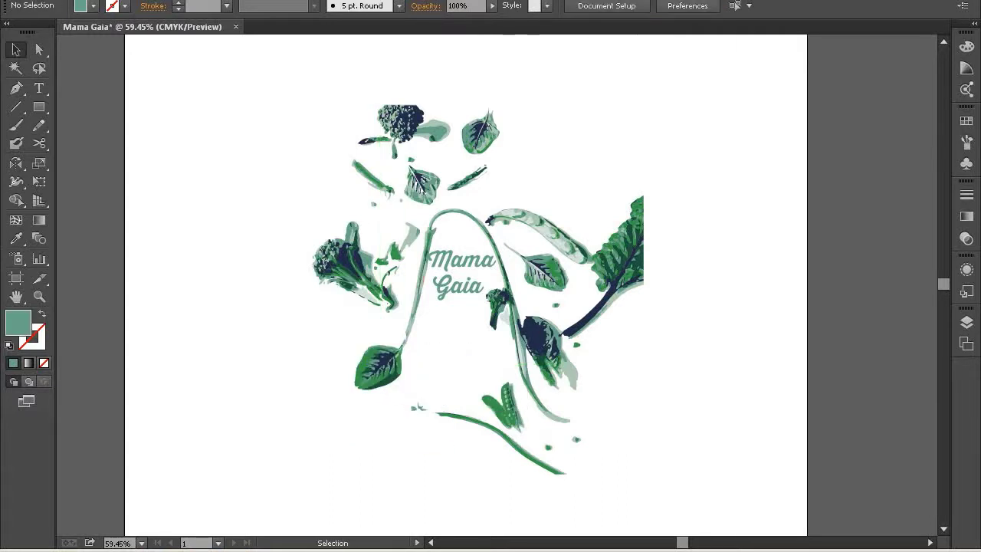
Delete the lower stem and leaf pieces, the small bottom stem piece and the right pea-pod leaf
left_click_drag(365, 516, 595, 432)
key("Delete")
left_click_drag(414, 435, 498, 393)
key("Delete")
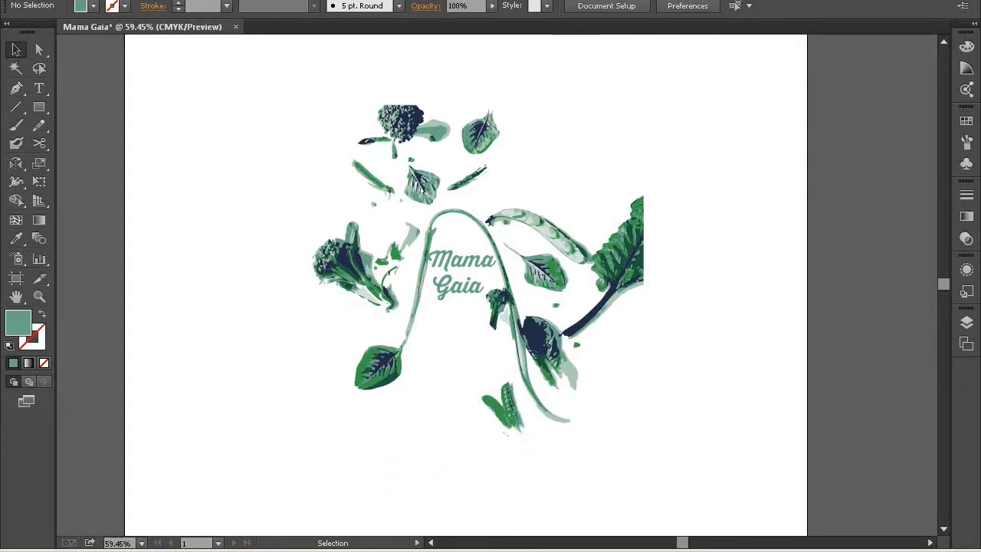
mouse_move(512, 438)
left_mouse_down()
mouse_move(526, 380)
mouse_move(506, 390)
left_mouse_up()
key("Delete")
Delete the right-hand leaf fragment and the small faded leaf
key("Delete")
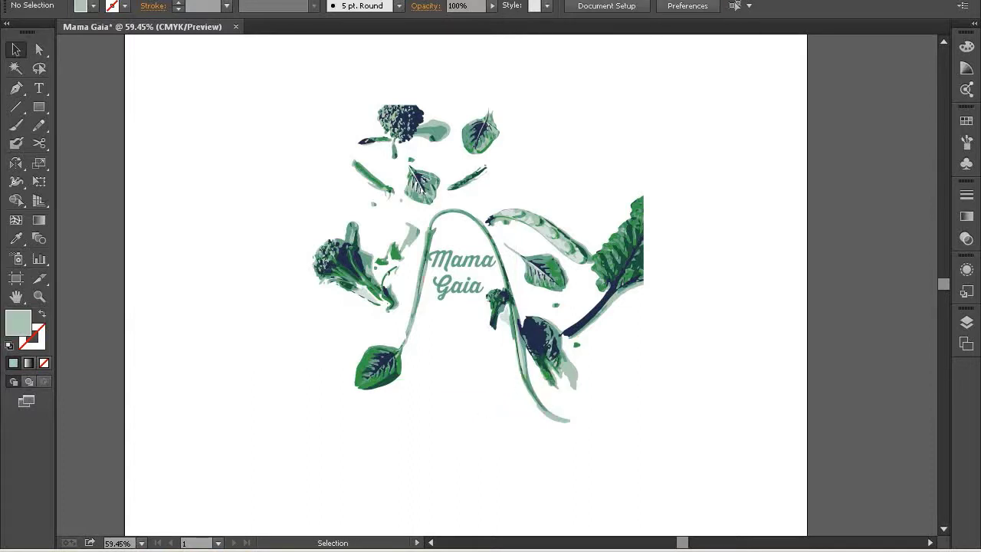
left_click_drag(595, 186, 695, 345)
key("Delete")
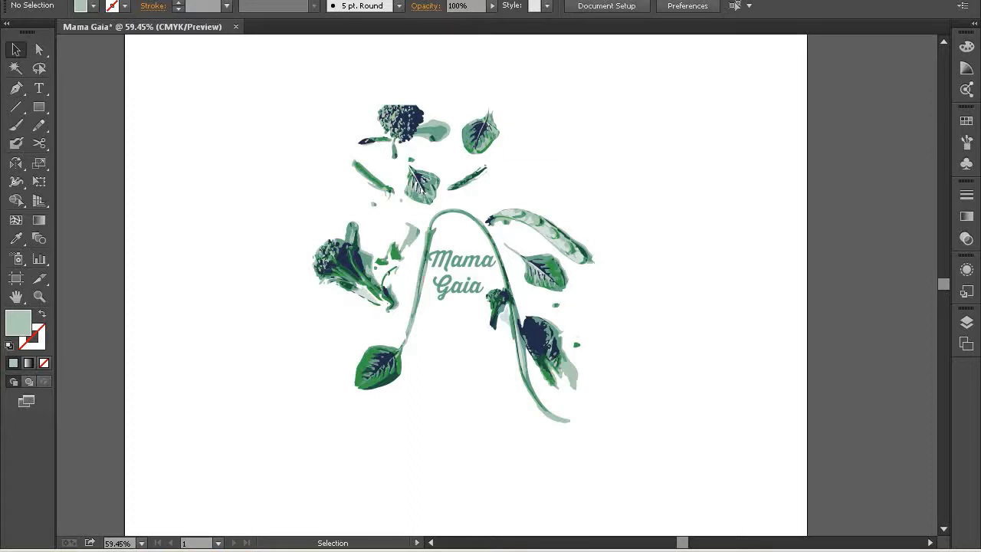
left_click_drag(417, 259, 374, 216)
key("Delete")
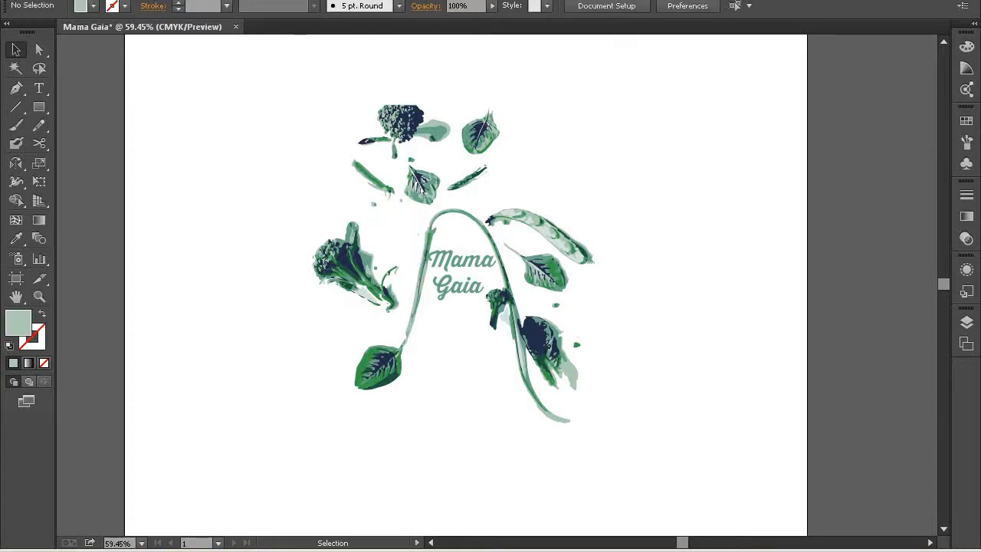
Delete the top broccoli with its leaves and the two small leaves at the top
left_click_drag(377, 212, 430, 75)
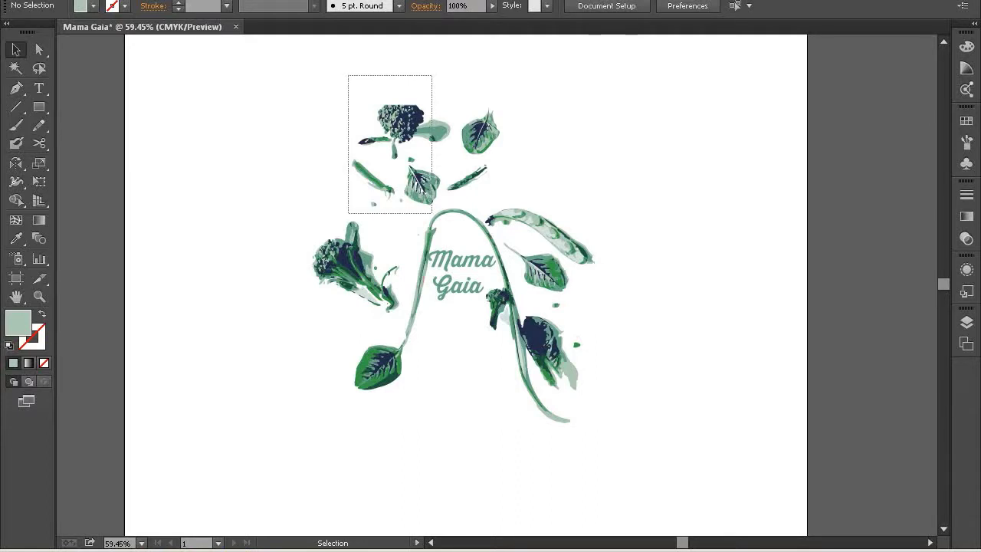
key("Delete")
left_click_drag(377, 88, 522, 201)
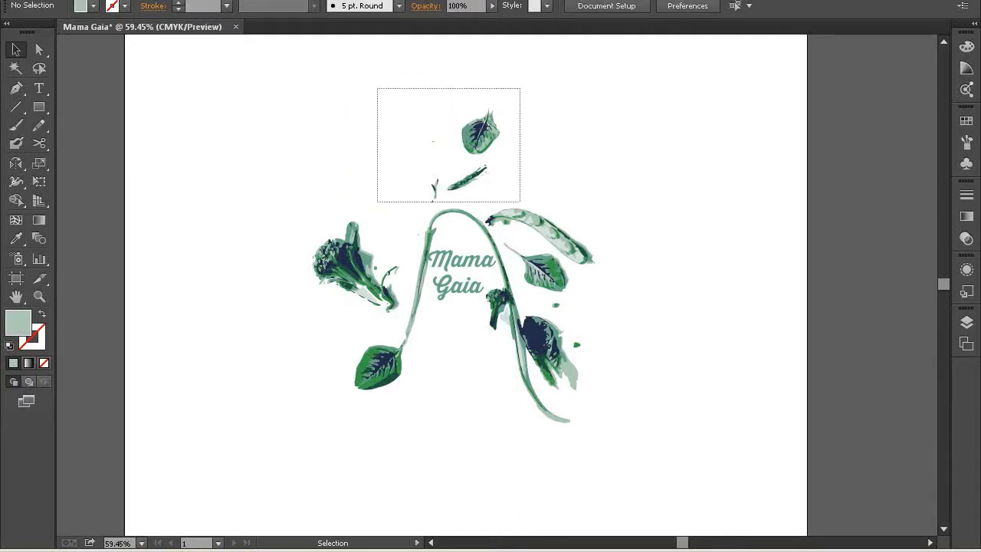
key("Delete")
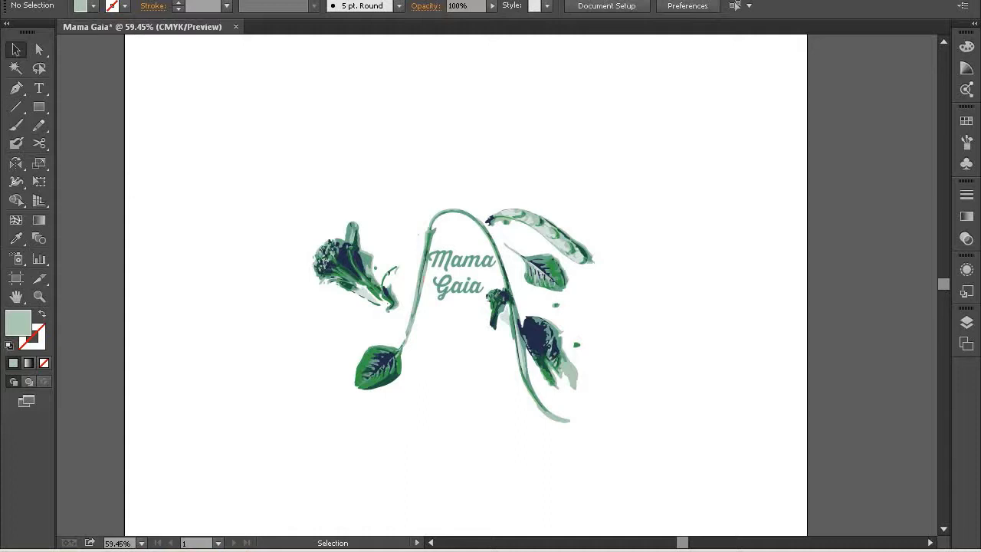
Remove the pea pods and the upper leaf
left_click_drag(489, 180, 622, 244)
left_click_drag(575, 257, 622, 207)
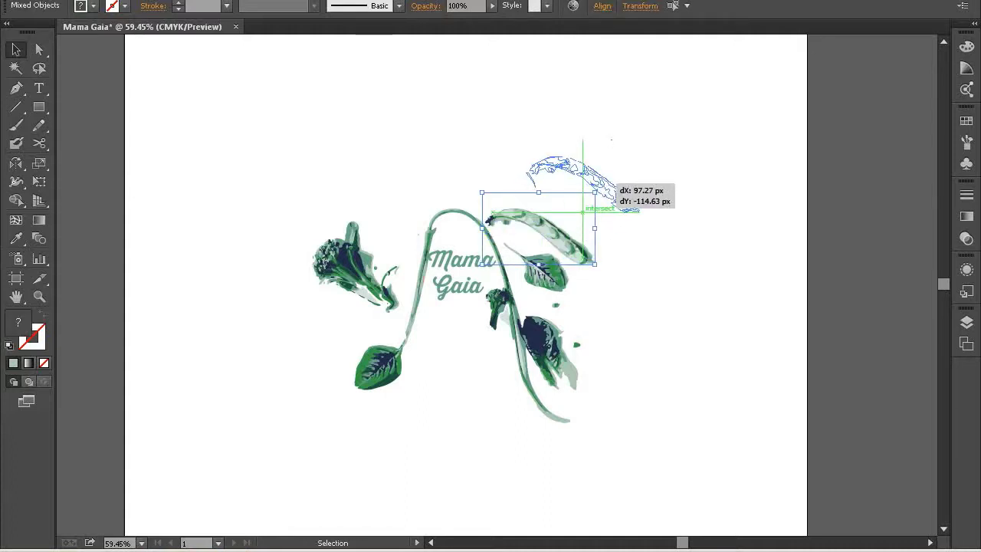
left_click_drag(527, 120, 500, 294)
key("Delete")
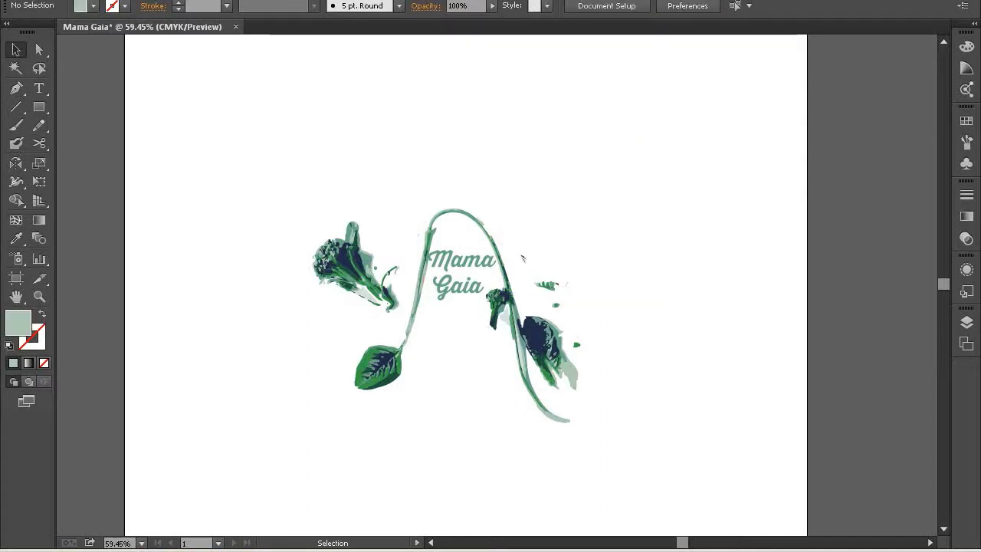
Delete the small broccoli piece and the small leaf fragments on the right
left_click_drag(511, 235, 572, 292)
left_click_drag(510, 234, 522, 258)
left_click(522, 258)
left_click_drag(484, 285, 502, 342)
key("Delete")
left_click_drag(537, 262, 572, 311)
key("Delete")
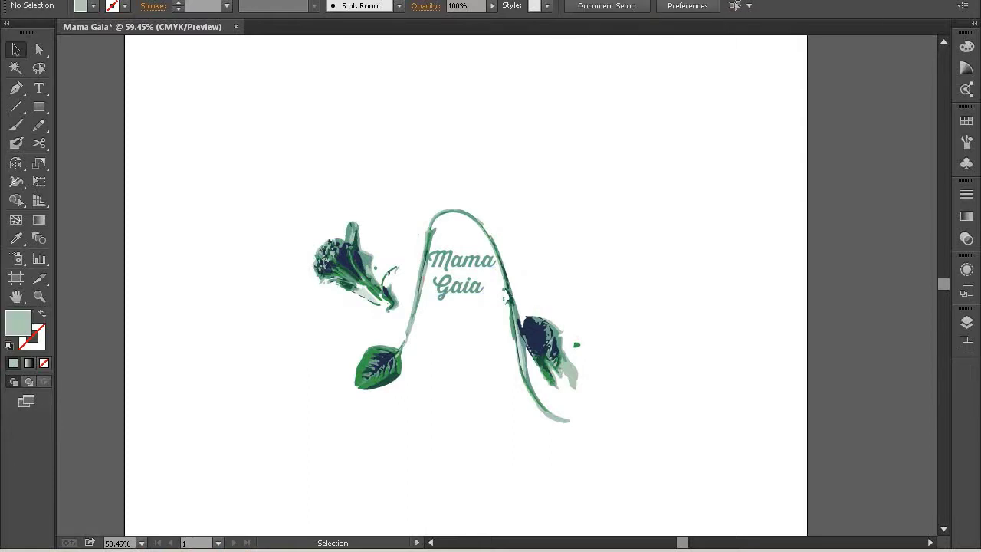
Delete the leaf at the foot of the right stem and the stem-end fragments
left_click_drag(619, 390, 633, 391)
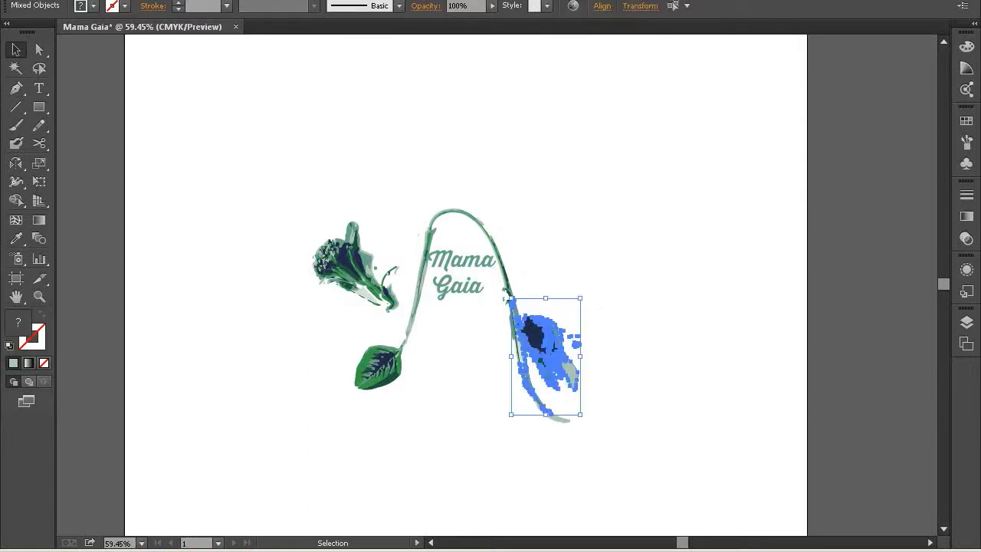
key("Delete")
left_click_drag(571, 424, 529, 385)
key("Delete")
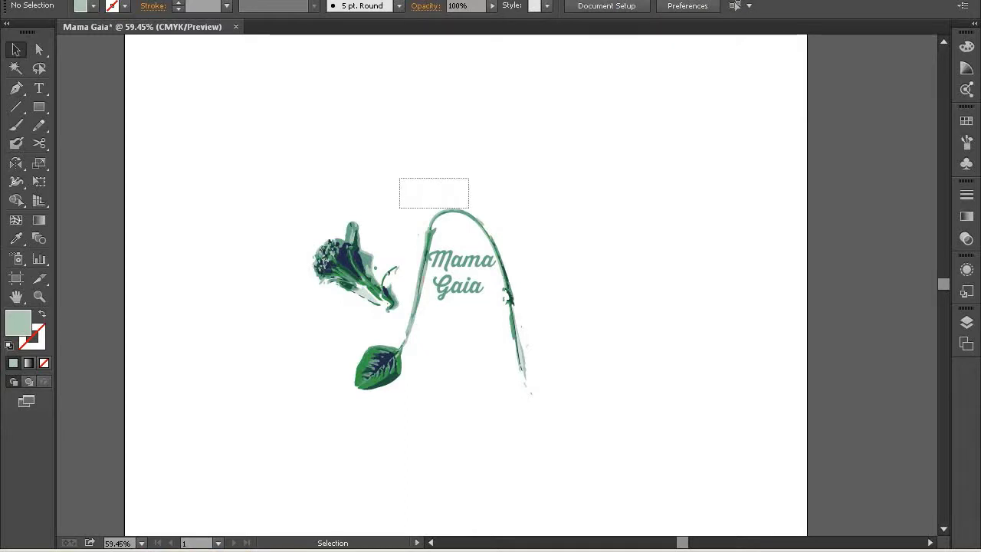
left_click_drag(495, 231, 639, 318)
Try to select the remaining artwork without the upper-left broccoli, undoing a trial rotation
left_click_drag(654, 204, 353, 429)
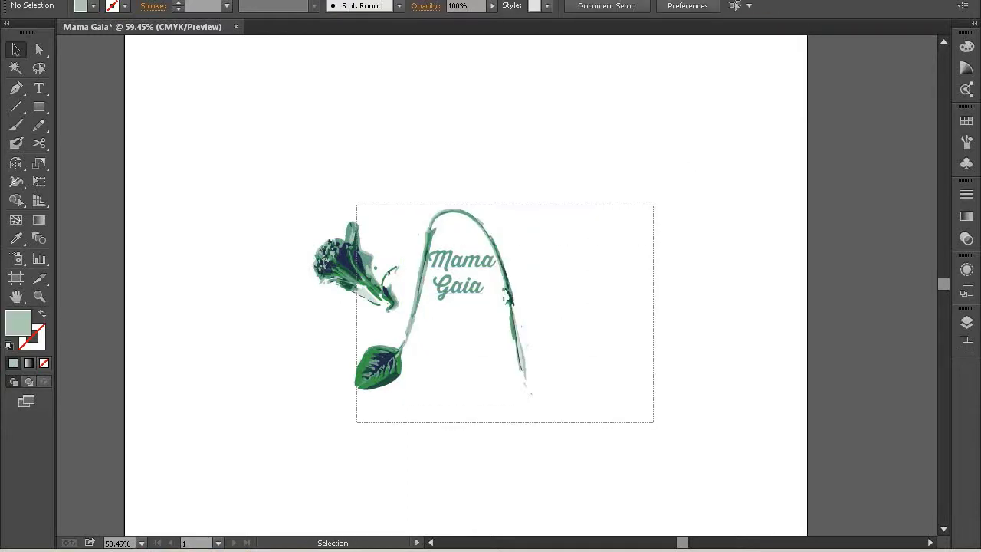
left_click_drag(307, 208, 407, 316)
left_click_drag(545, 301, 526, 300)
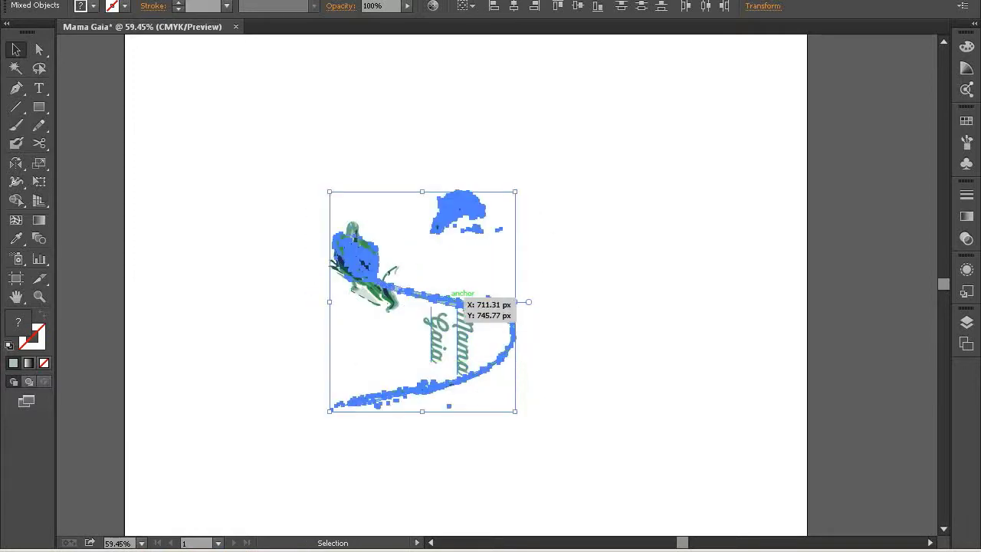
key("ctrl+z")
key("shift")
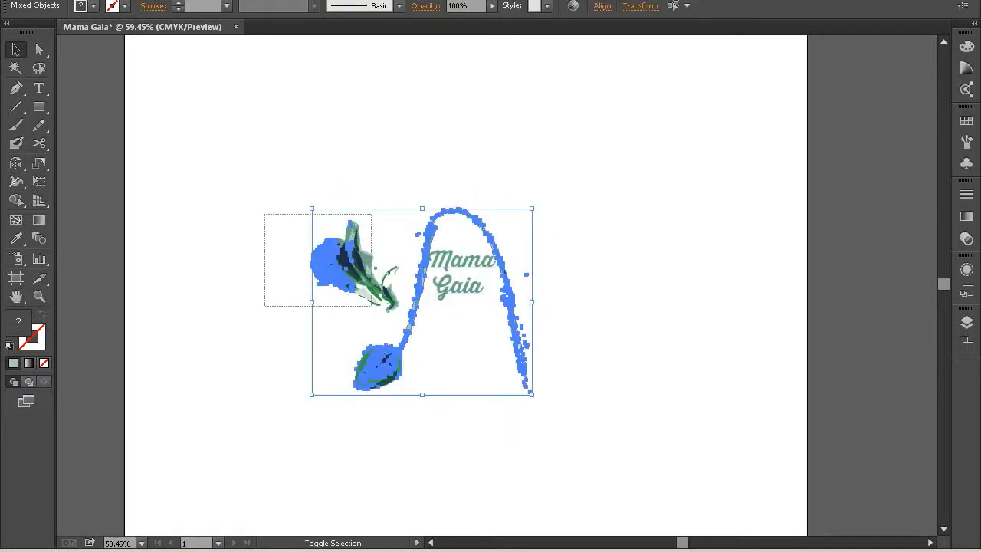
left_click_drag(265, 215, 371, 306, "shift")
left_click_drag(268, 186, 406, 317)
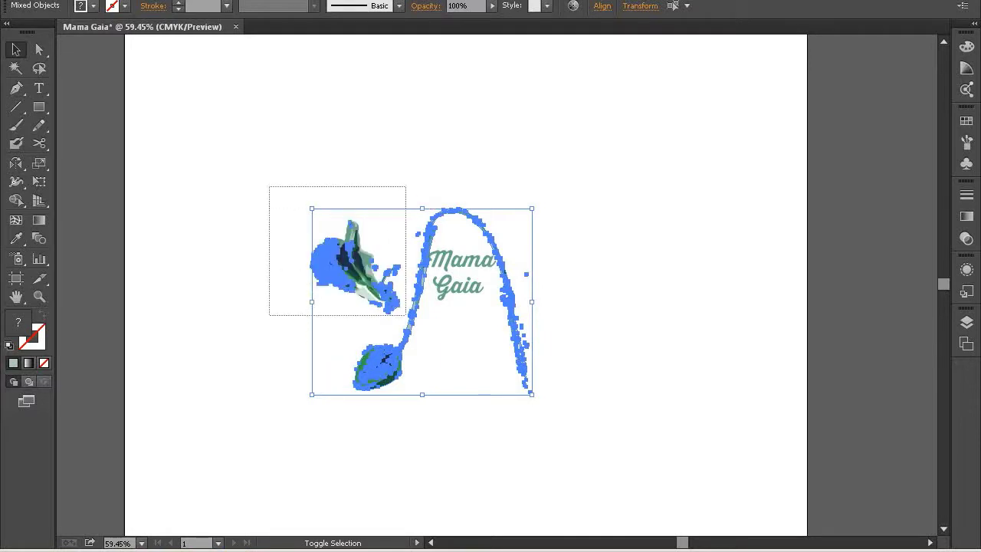
left_click_drag(376, 313, 300, 308, "ctrl")
Select the broccoli flower on its own and move it up-left out of the way
mouse_move(345, 260)
left_mouse_down()
mouse_move(352, 268)
mouse_move(356, 234)
mouse_move(287, 223)
left_mouse_up()
left_click_drag(407, 322, 283, 179)
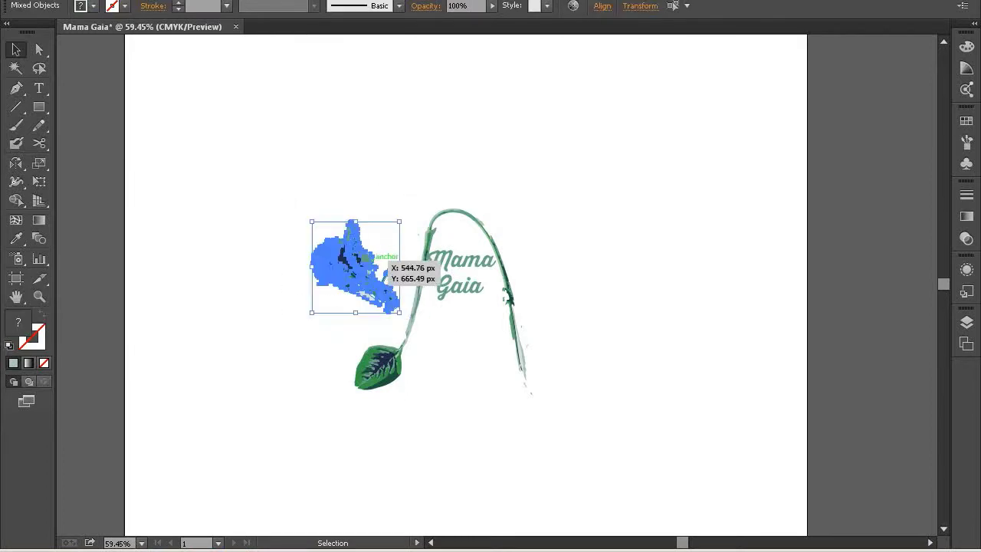
left_click(348, 233)
left_click_drag(296, 186, 401, 322)
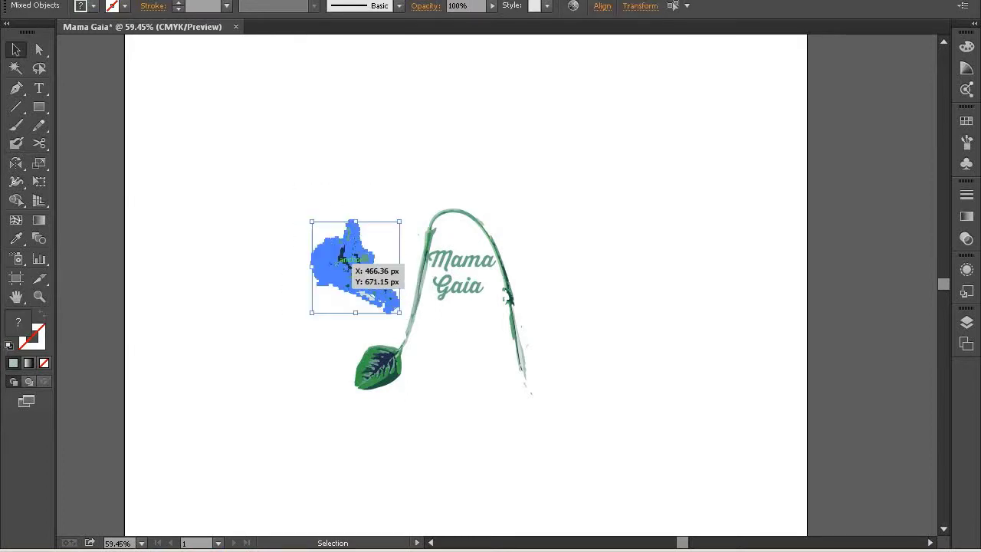
left_click_drag(377, 265, 321, 219)
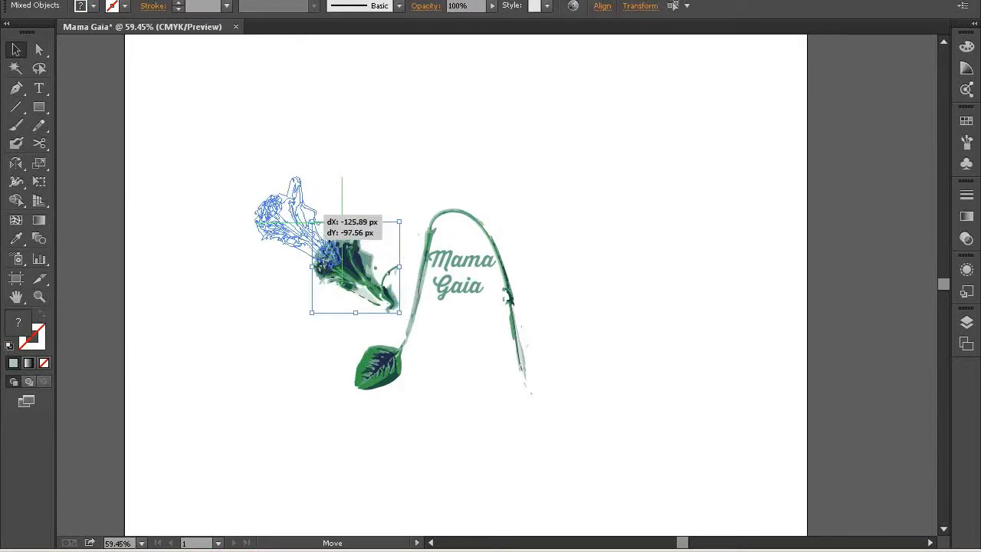
key("ctrl+shift+a")
Rotate the vine and leaf 90° clockwise, raise it, and duplicate it to the right
left_click_drag(351, 182, 568, 416)
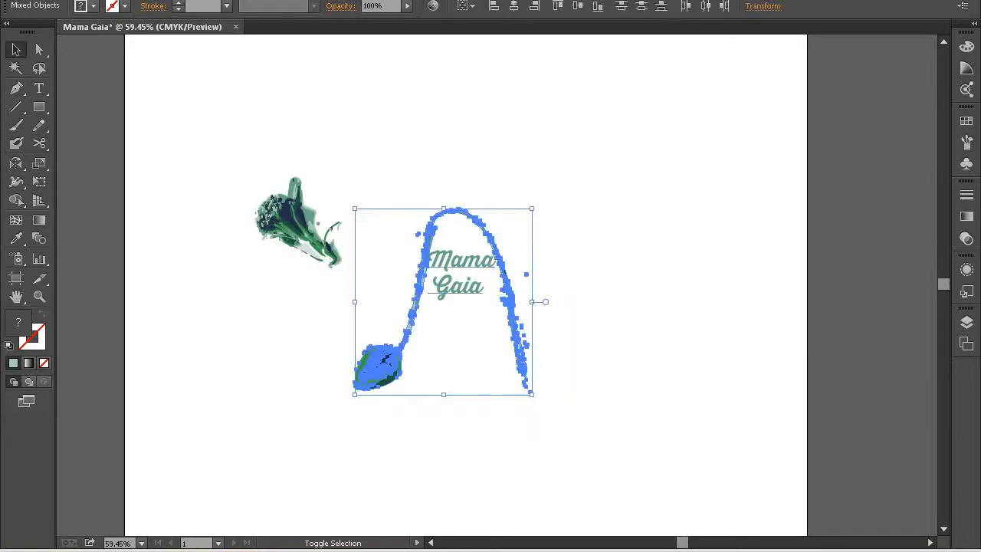
left_click_drag(537, 225, 521, 391)
left_click_drag(493, 276, 493, 230)
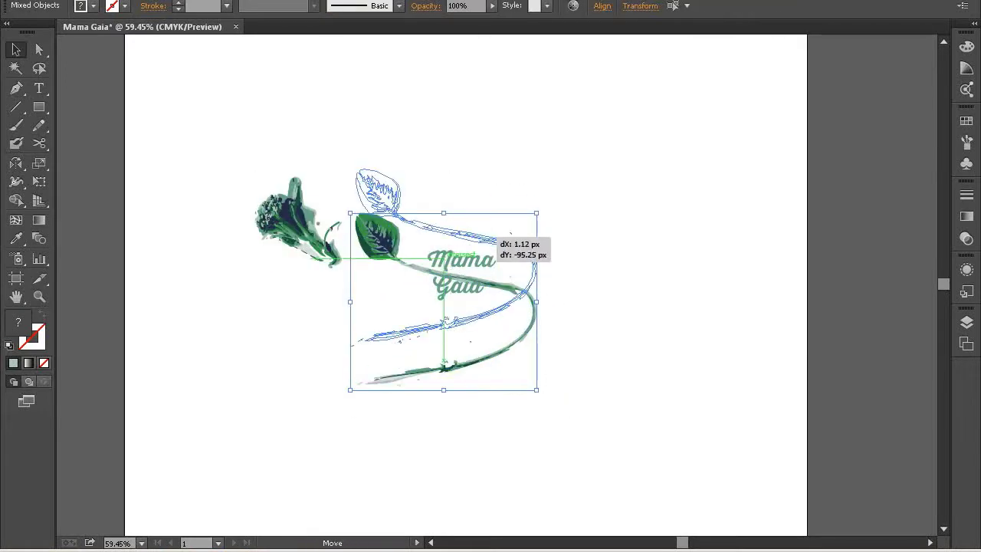
left_click_drag(529, 283, 621, 282)
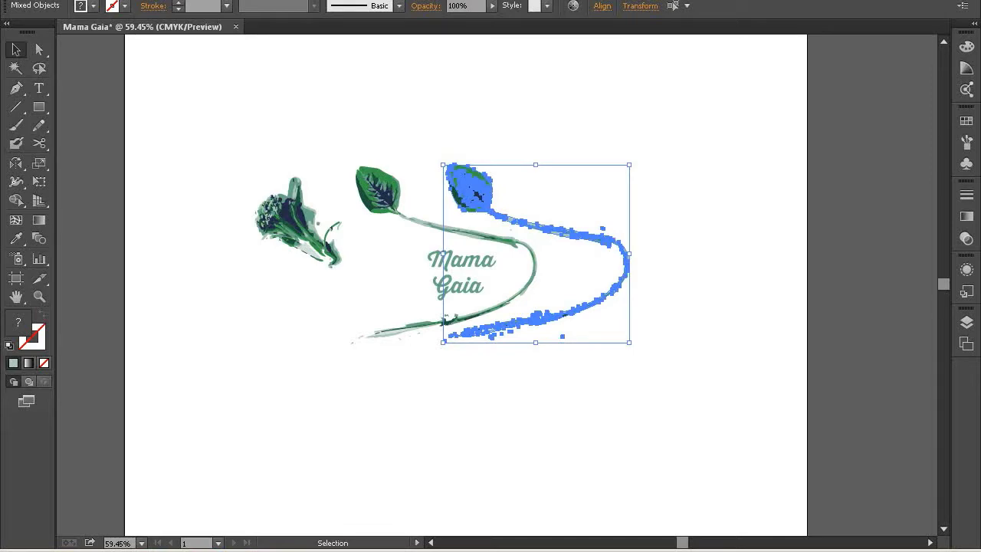
Reflect the copied vine horizontally and overlap it with the original to form crossed stems
left_click(640, 5)
left_click(650, 16)
left_click(693, 18)
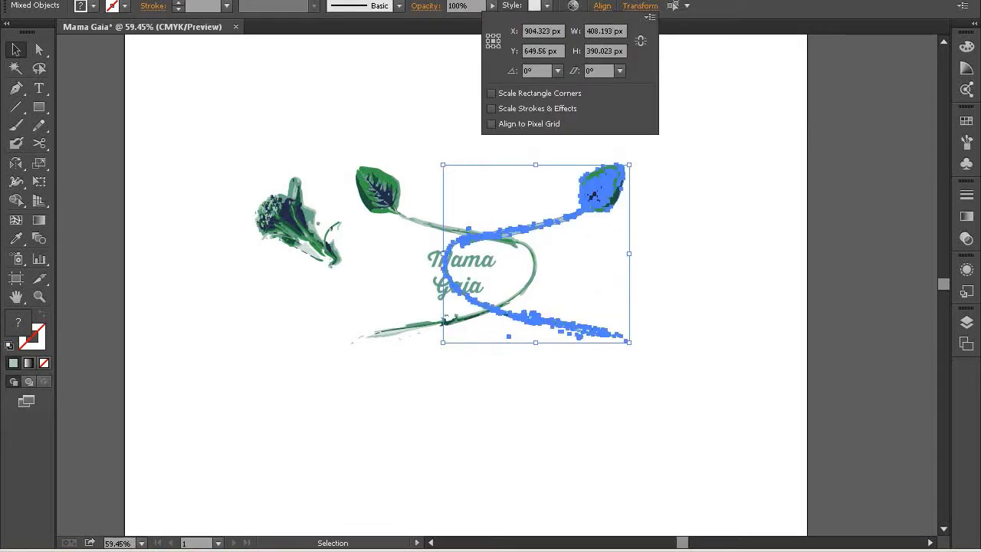
key("Escape")
left_click_drag(567, 222, 508, 224)
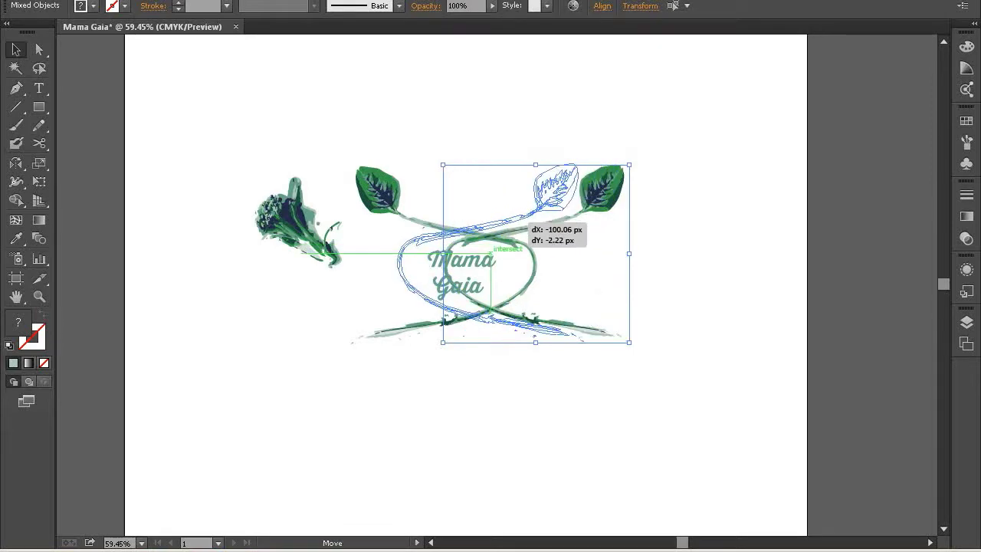
key("ctrl+shift+a")
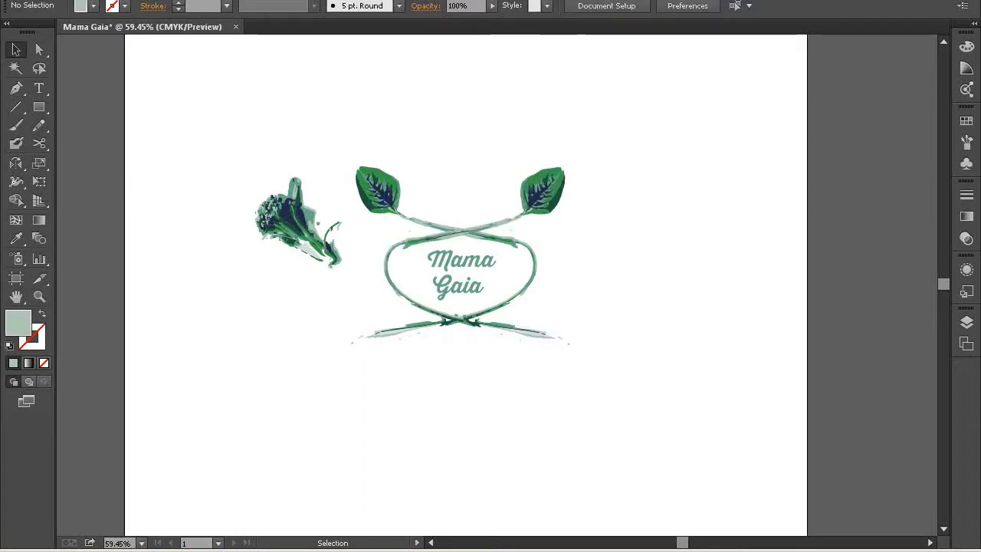
Move the broccoli above the crossed stems and rotate it about 45° upright
left_click_drag(225, 164, 343, 282)
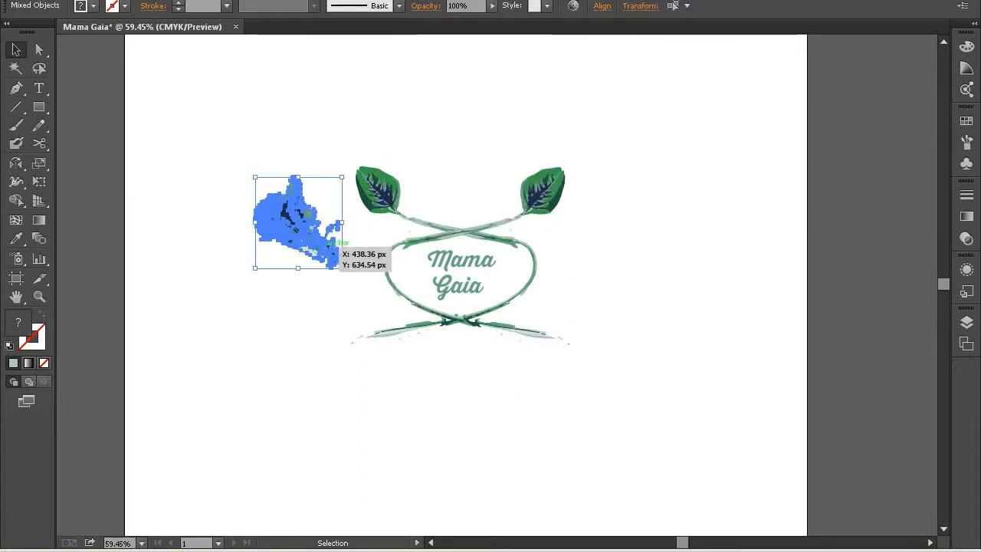
left_click_drag(281, 217, 426, 184)
mouse_move(495, 143)
left_mouse_down()
mouse_move(444, 184)
mouse_move(472, 173)
left_mouse_up()
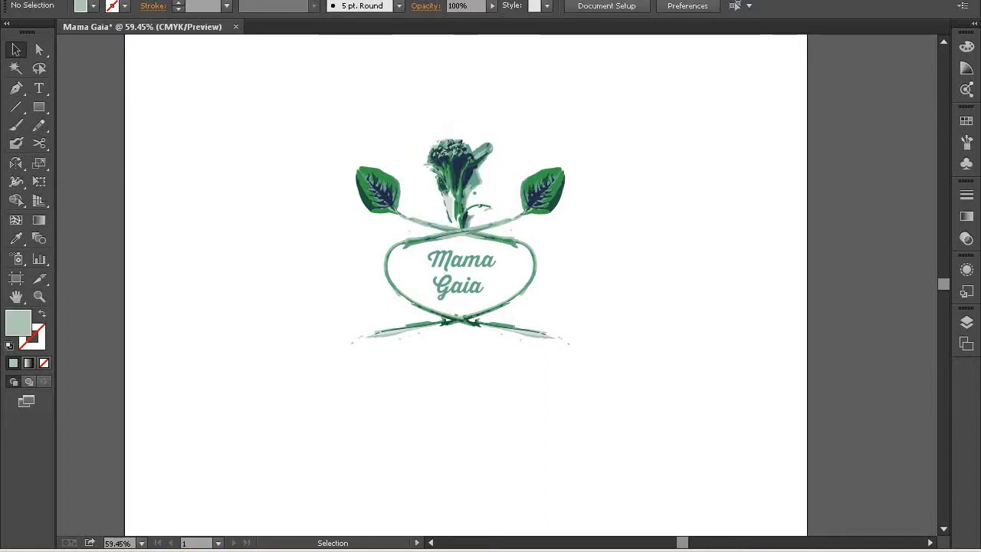
left_click_drag(383, 126, 518, 230)
left_click(467, 326)
Sample green onto the stem, undo it, and reposition the broccoli over the stem crossing
key("i")
left_click(494, 225)
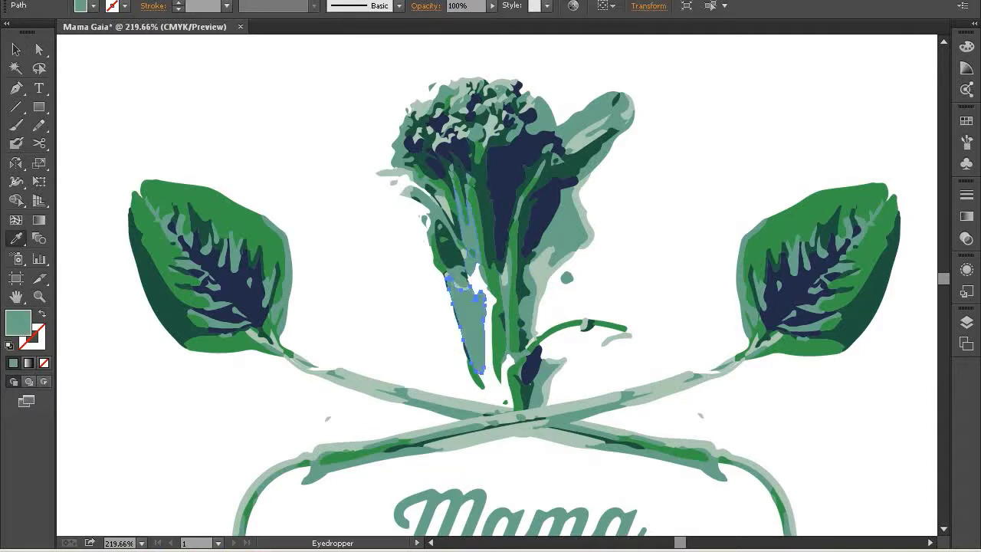
key("v")
key("ctrl+shift+a")
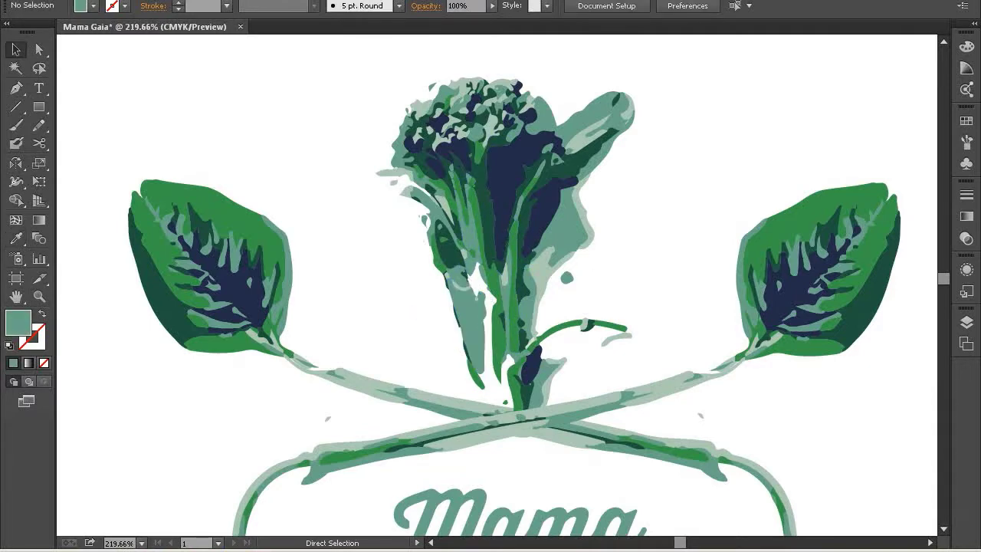
key("ctrl+z")
key("ctrl+z")
key("ctrl+z")
left_click_drag(475, 257, 531, 270)
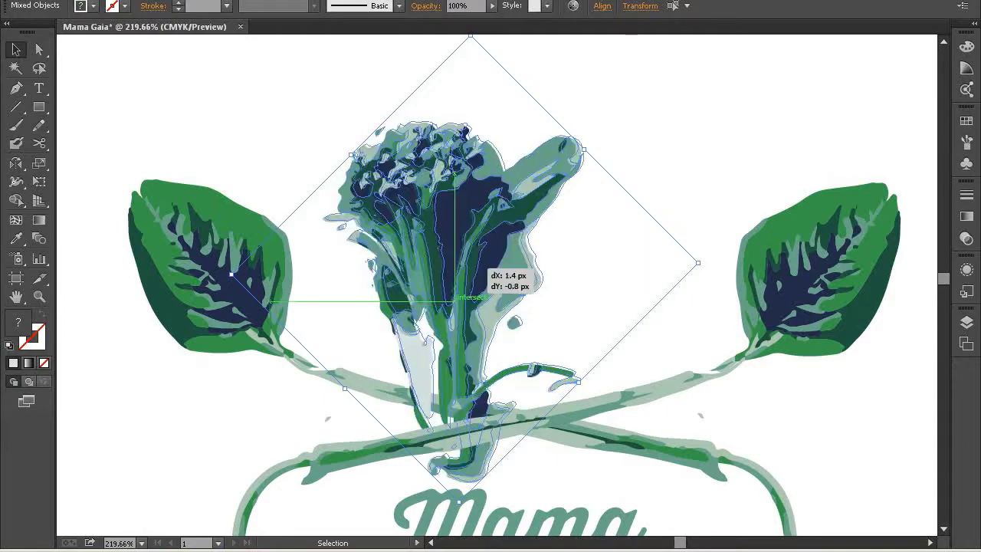
key("ctrl+shift+a")
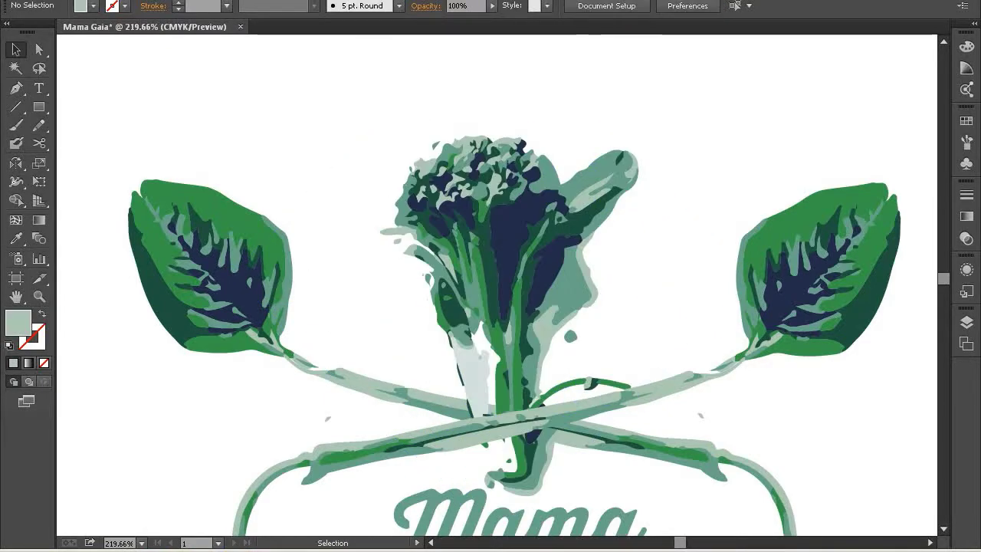
Nudge the pale broccoli stem piece down and left toward the crossing
scroll(497, 285, "down", 3)
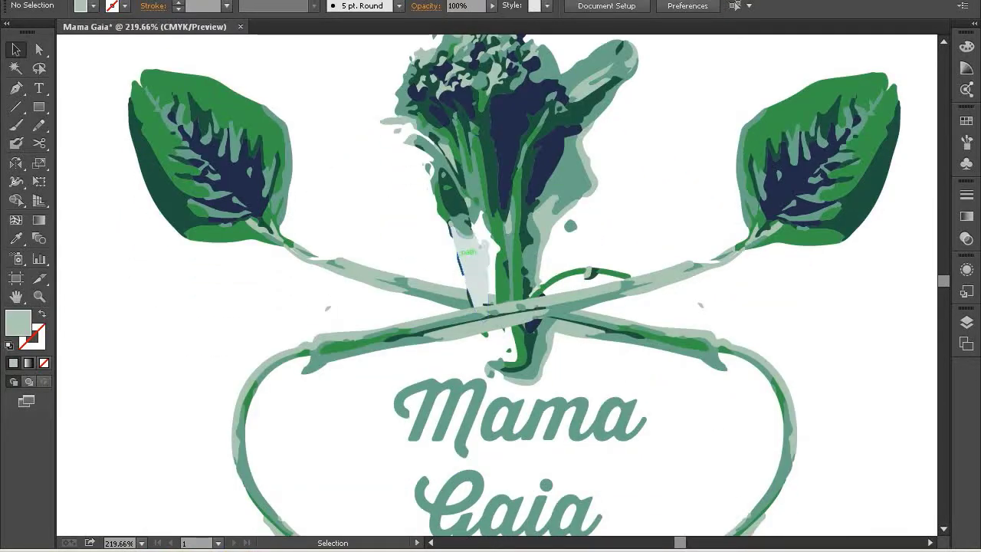
left_click_drag(466, 253, 470, 253)
left_click_drag(478, 306, 465, 312)
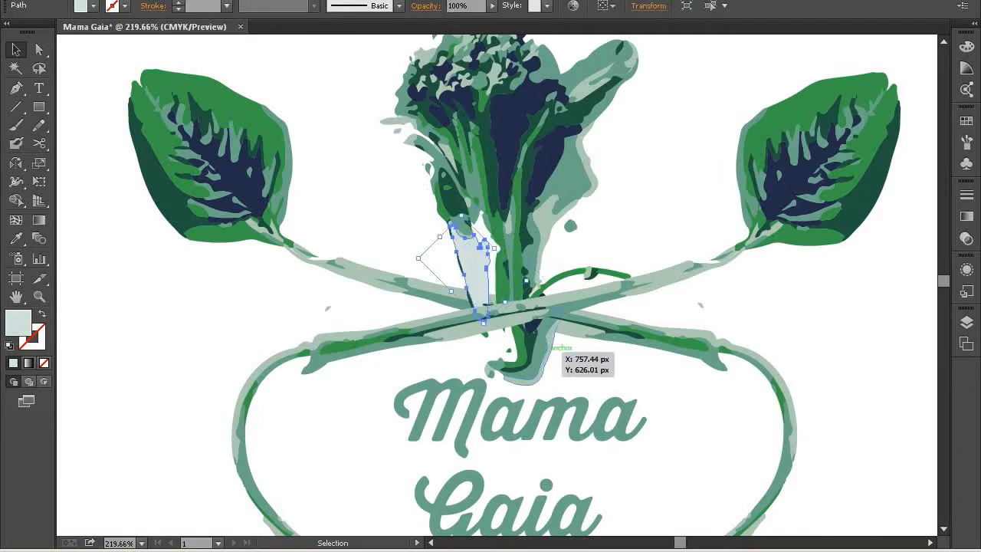
left_click(573, 358)
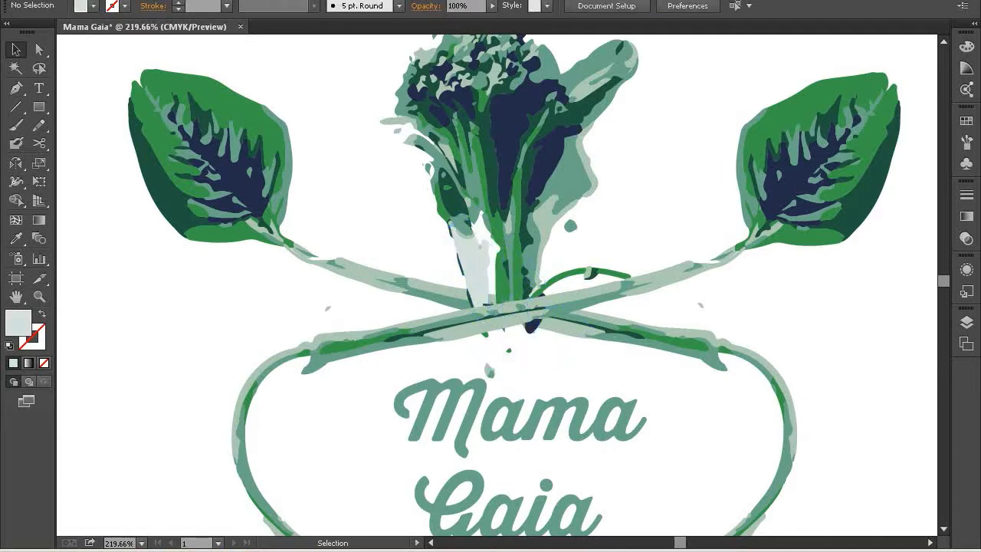
left_click_drag(522, 378, 522, 381)
key("ctrl+shift+a")
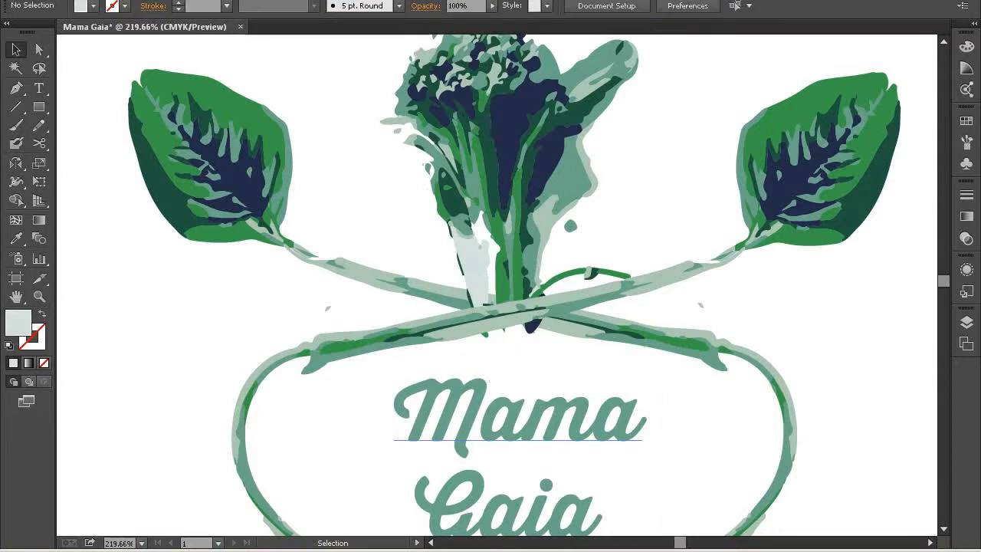
Move the green stem piece down to the crossing and fit the artboard in view
left_click(485, 330)
mouse_move(490, 326)
left_mouse_down()
mouse_move(510, 329)
mouse_move(499, 329)
left_mouse_up()
key("ctrl+shift+a")
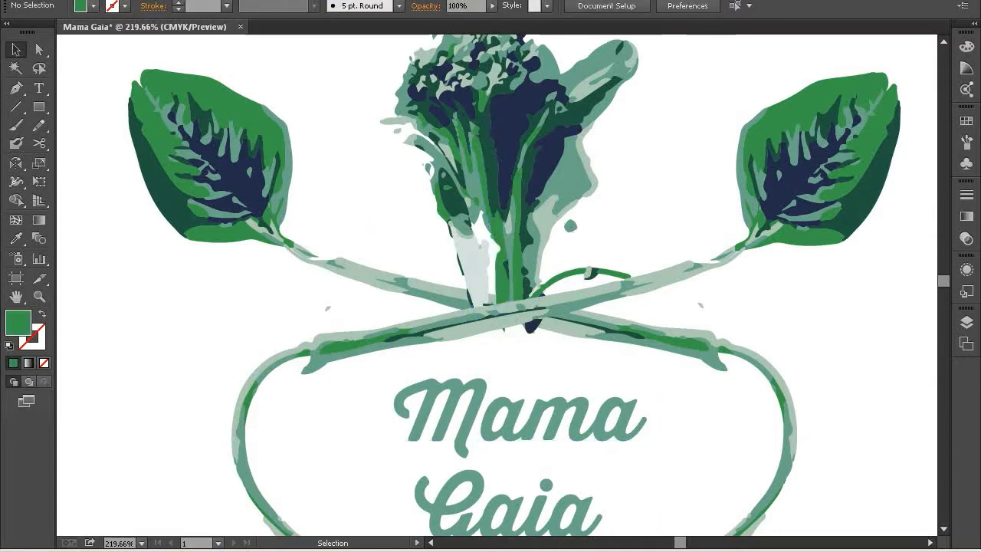
key("ctrl+0")
left_click_drag(366, 137, 589, 319)
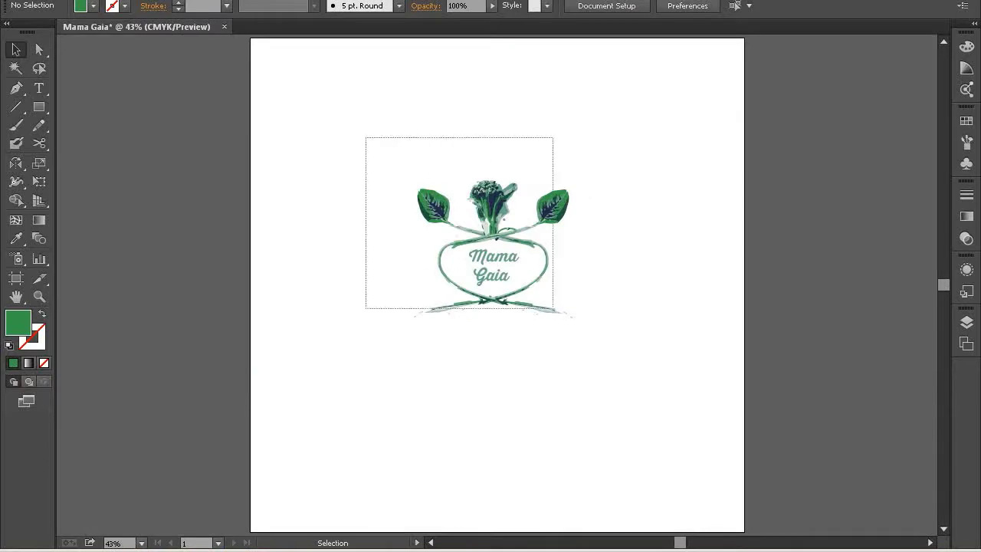
Scale up the whole Mama Gaia logo and move it down and left on the artboard
left_click_drag(573, 180, 670, 96)
left_click_drag(641, 140, 606, 186)
key("a")
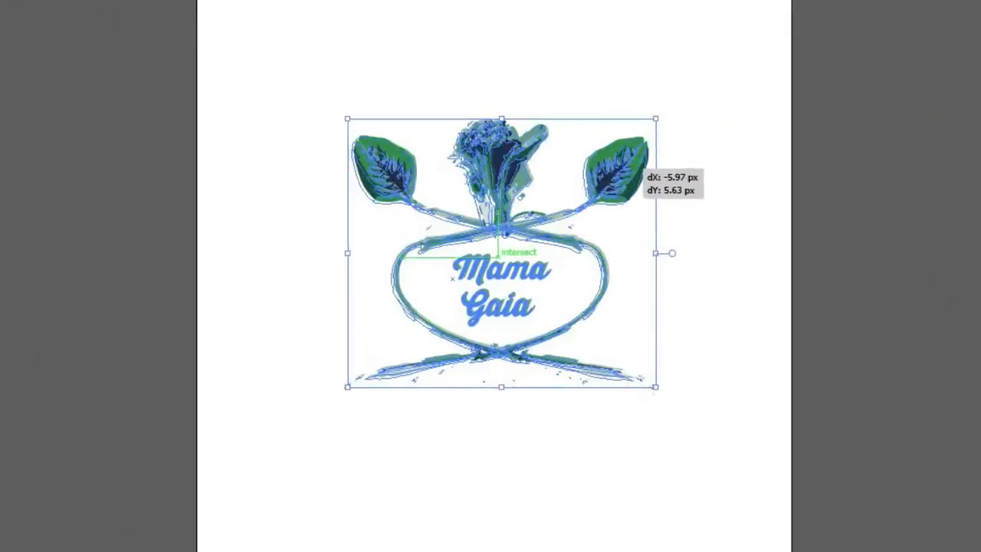